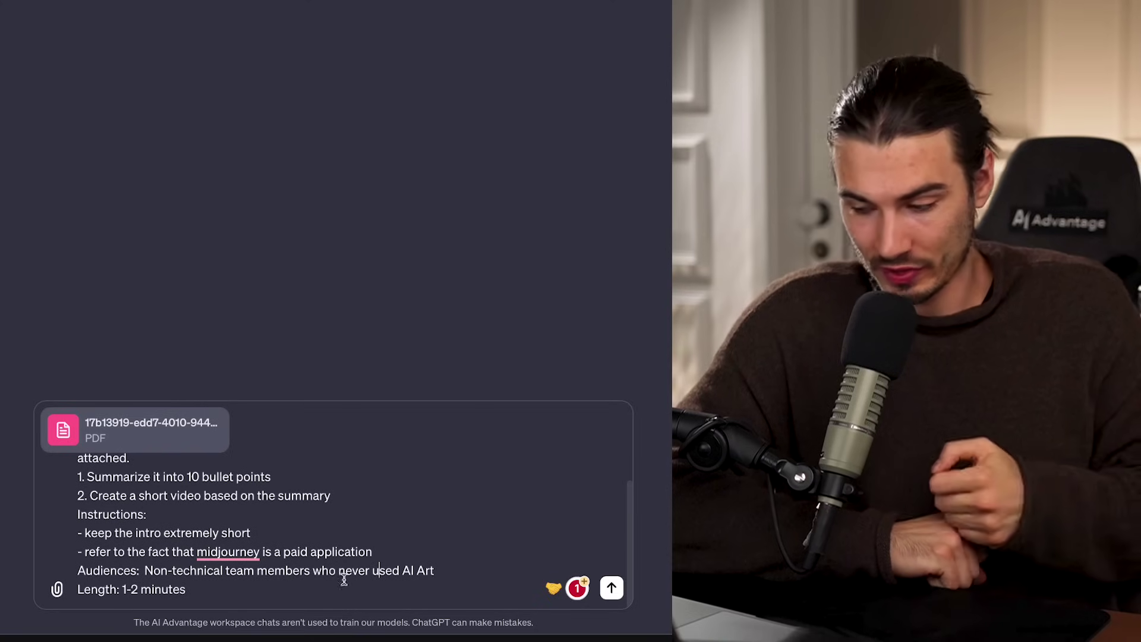
Review the 1:13 Mastering Company Events video, add subtitles, and open it in invideo
drag(204, 591, 78, 589)
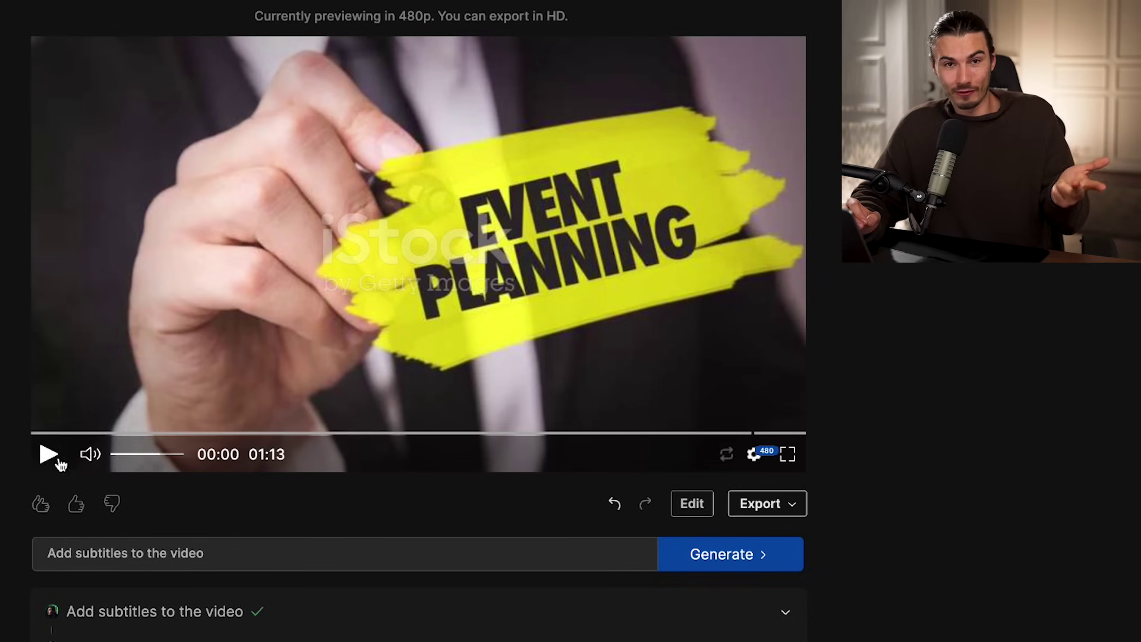
click(51, 456)
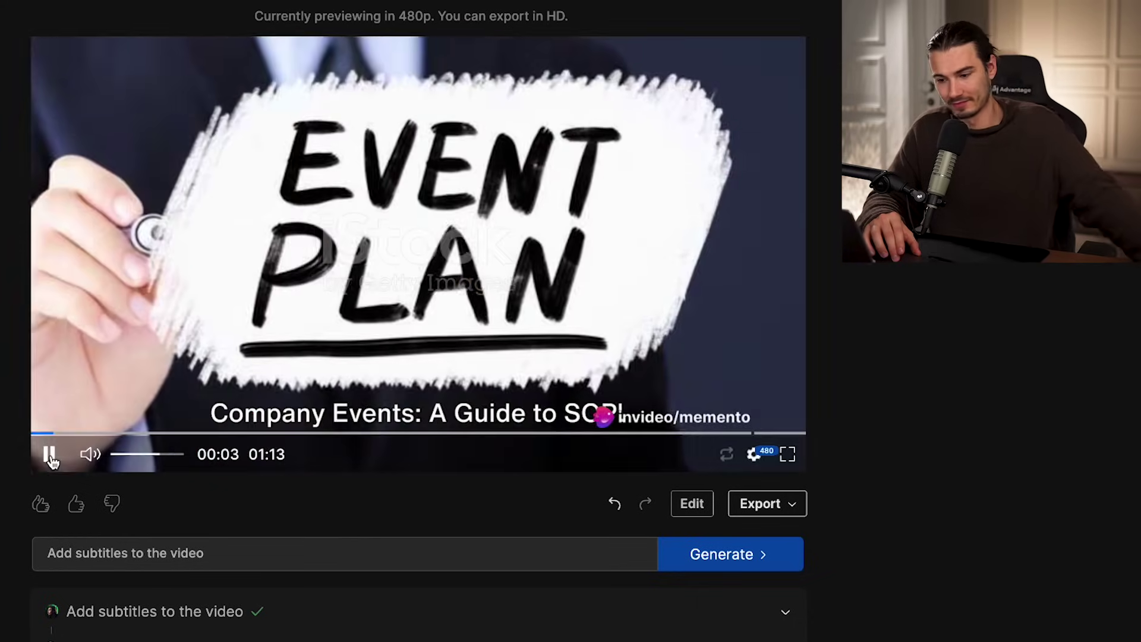
click(731, 555)
click(54, 457)
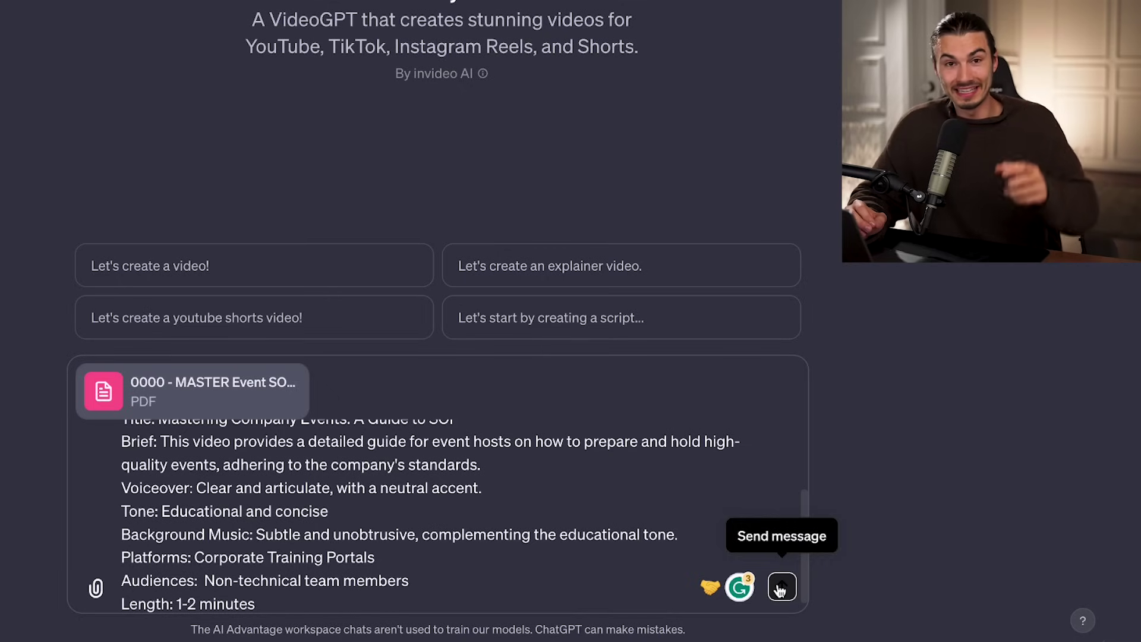
click(782, 587)
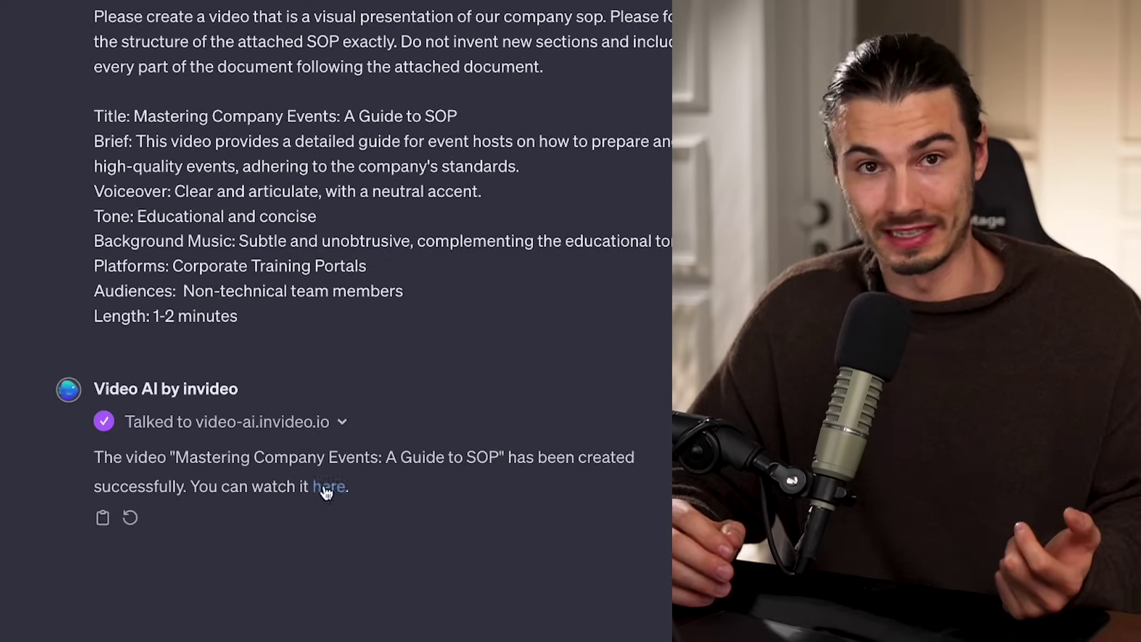
click(327, 487)
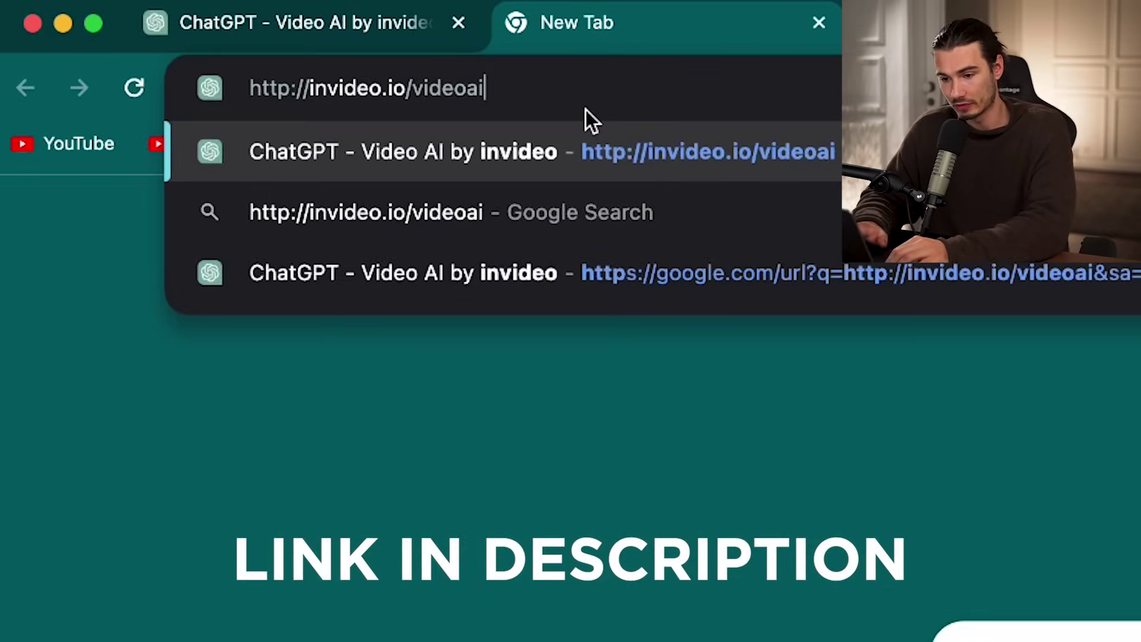
Load the GPT store and open the Video AI by invideo GPT
key(Return)
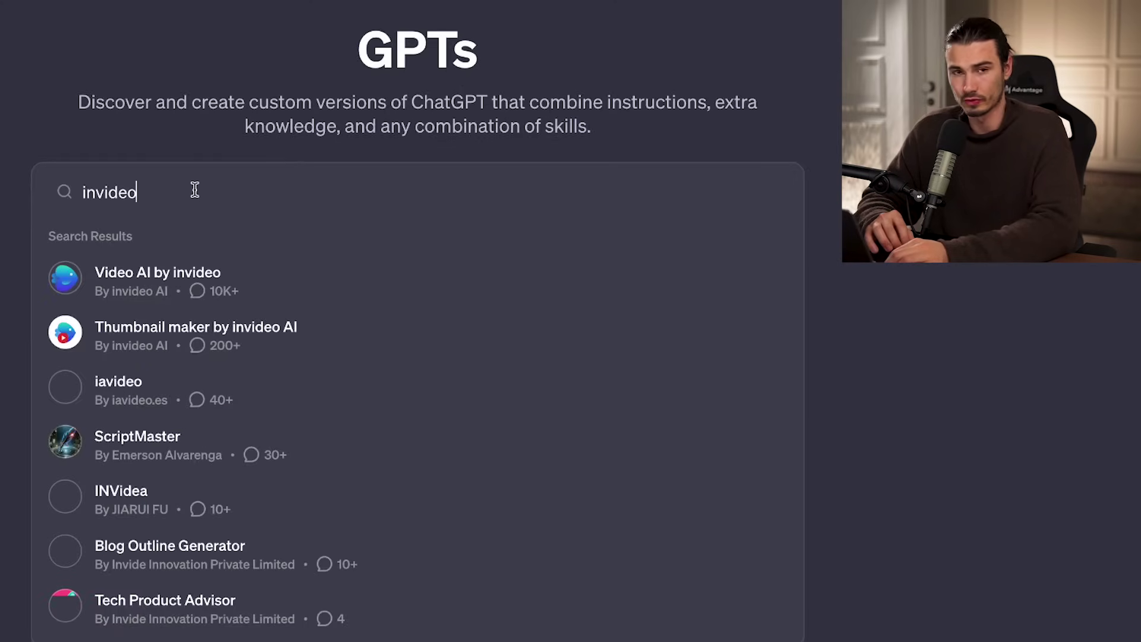
click(283, 280)
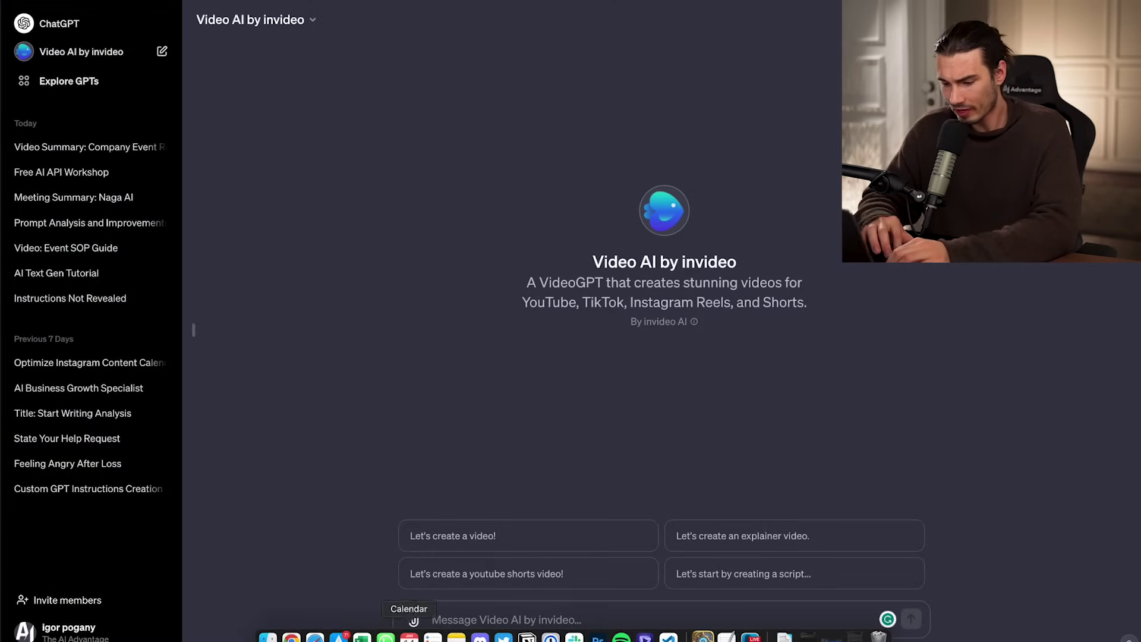
Export the 0000 - MASTER Event SOP page in PDF format
click(528, 638)
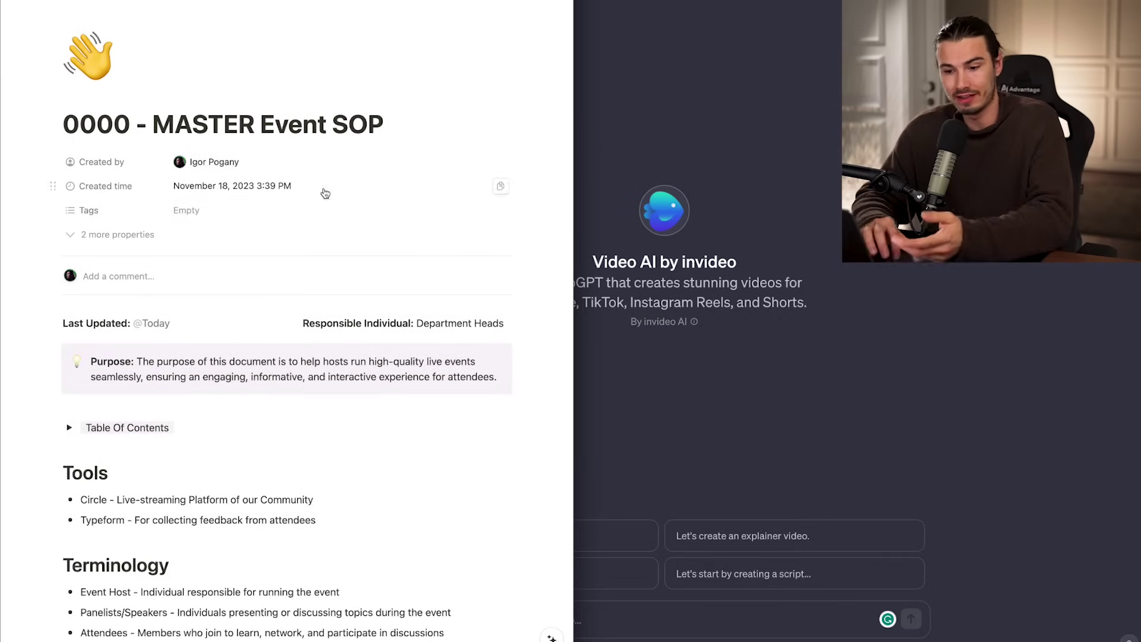
scroll(357, 237, up, 1)
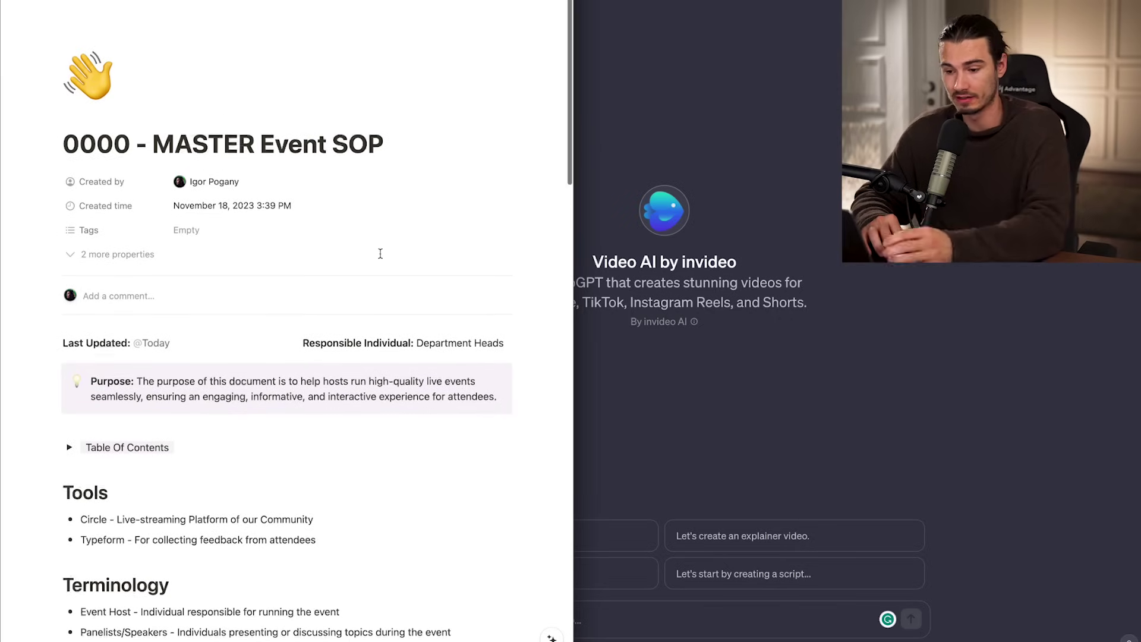
scroll(381, 254, down, 5)
scroll(380, 254, down, 2)
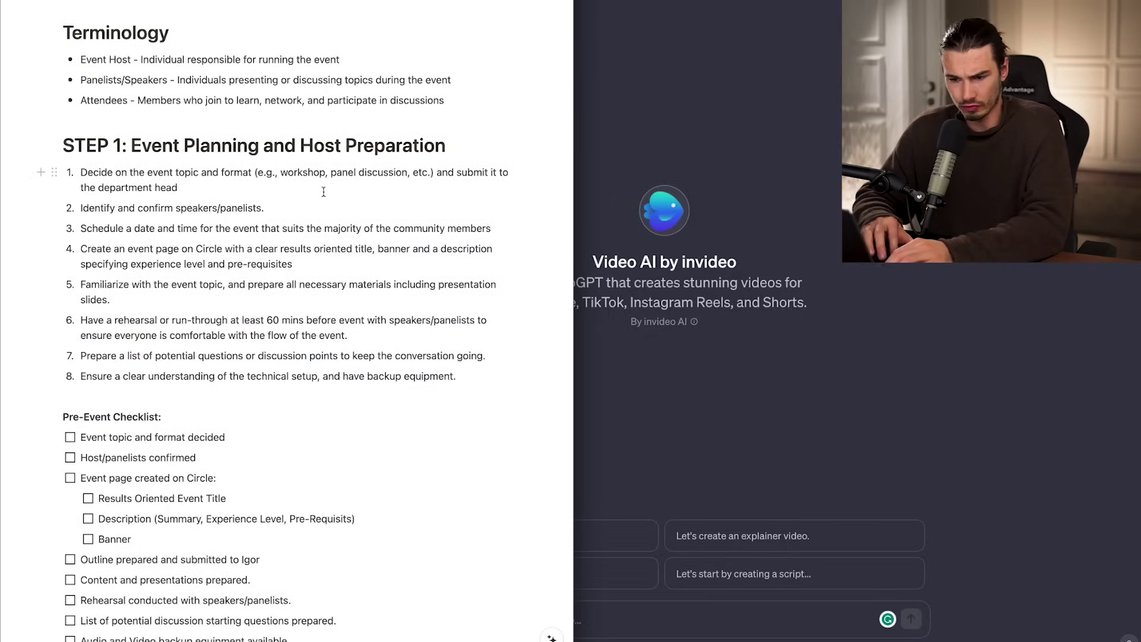
scroll(324, 192, up, 1)
scroll(440, 223, down, 5)
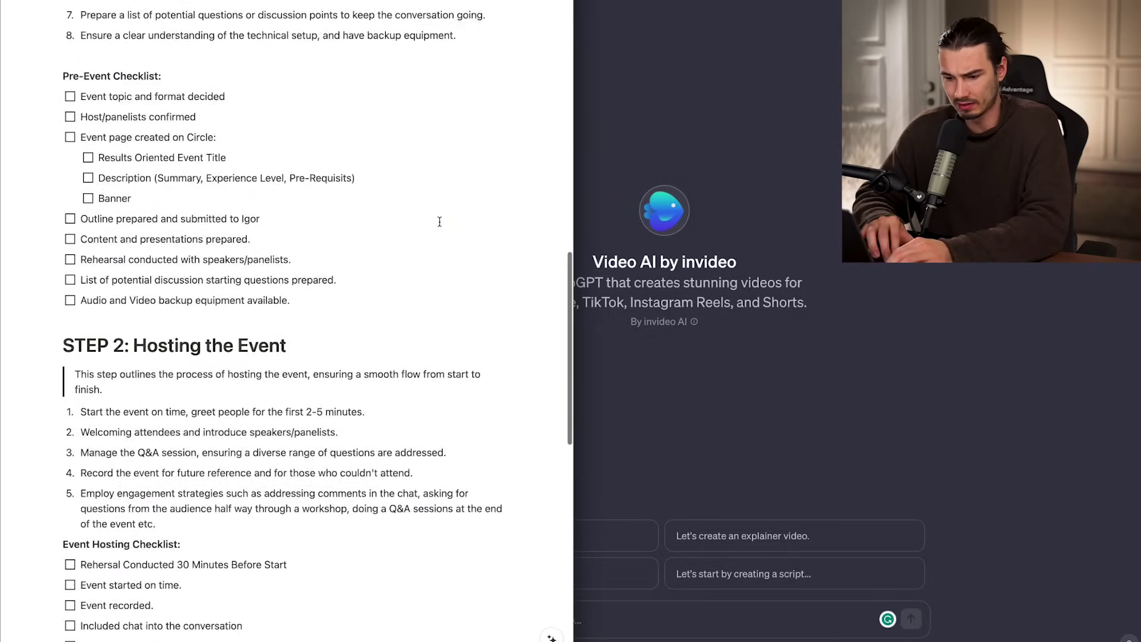
scroll(357, 357, up, 2)
drag(133, 493, 287, 493)
scroll(328, 513, down, 8)
scroll(328, 514, up, 1)
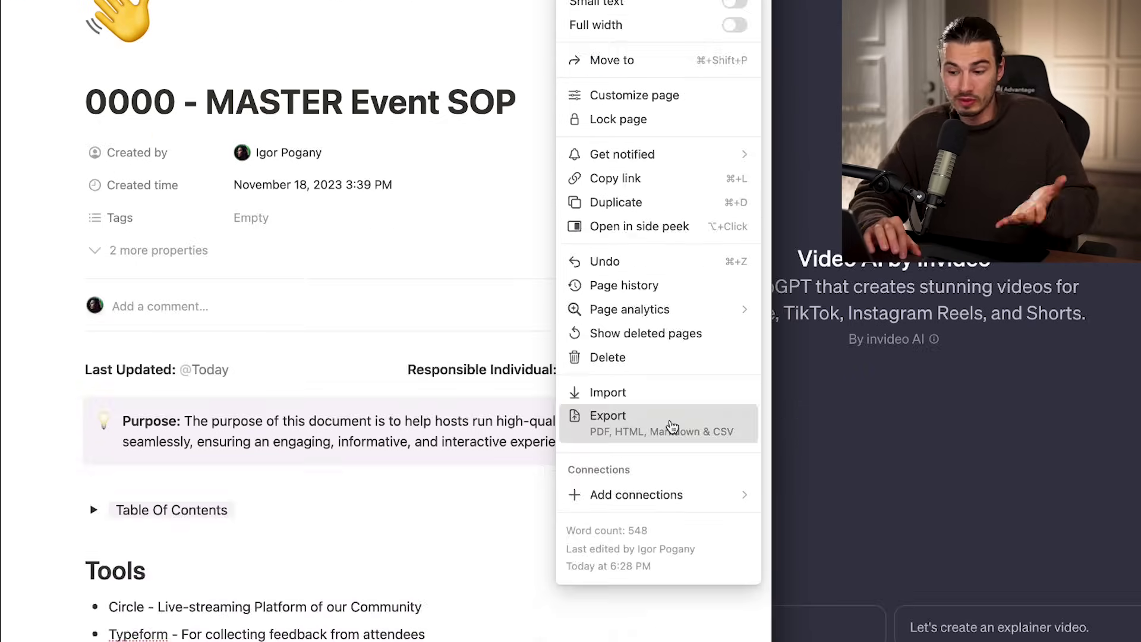
click(607, 418)
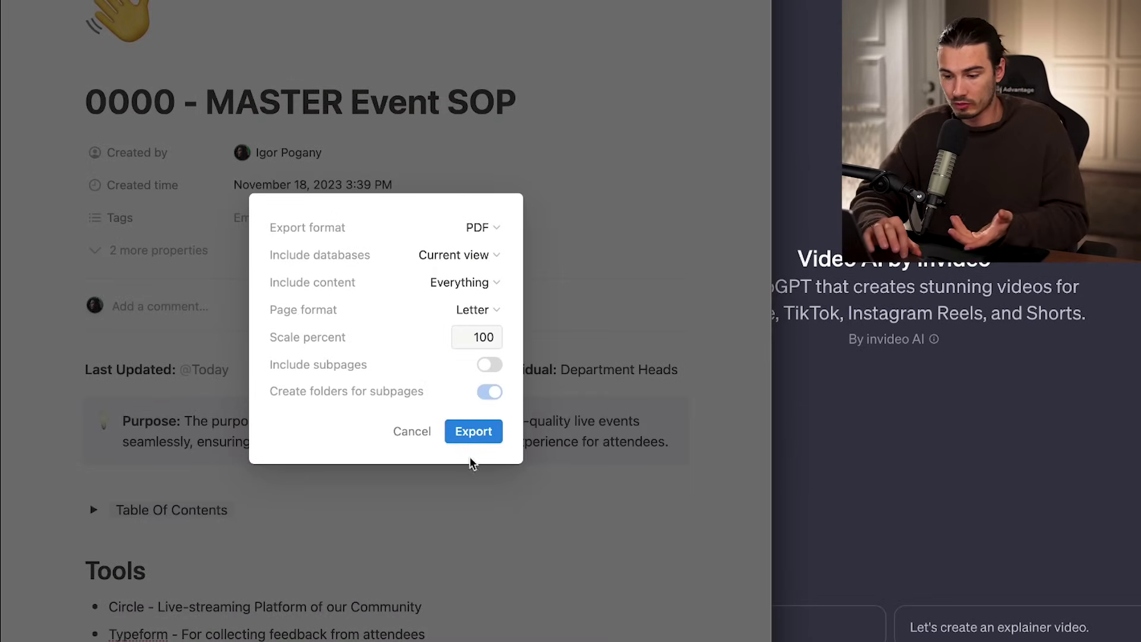
click(478, 433)
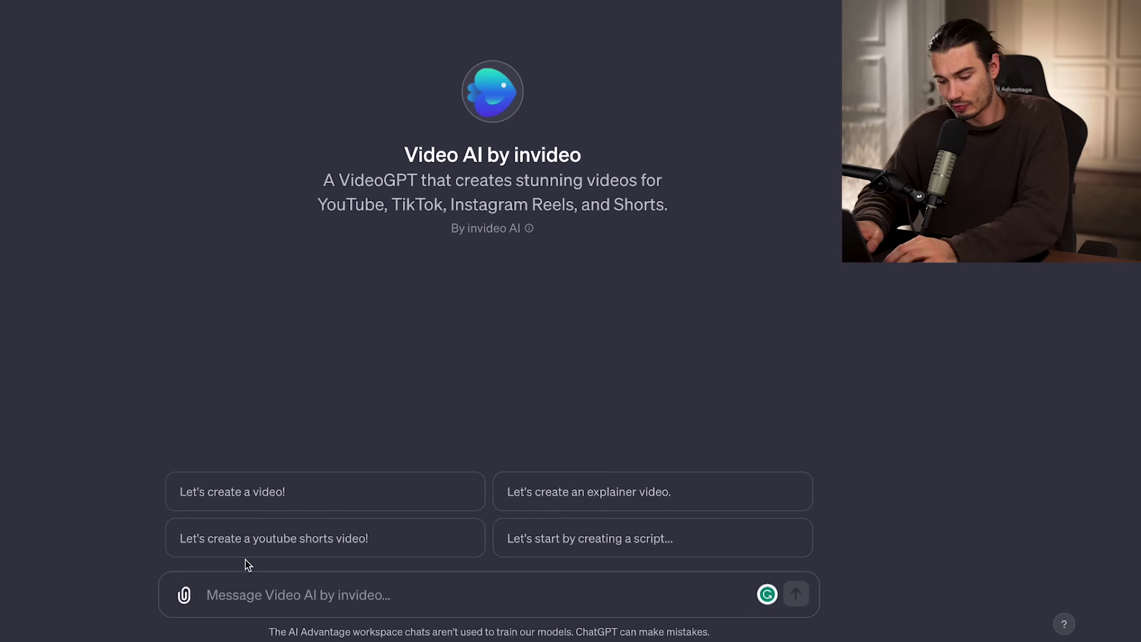
Paste the video brief and attach the exported event SOP PDF
key(ctrl+v)
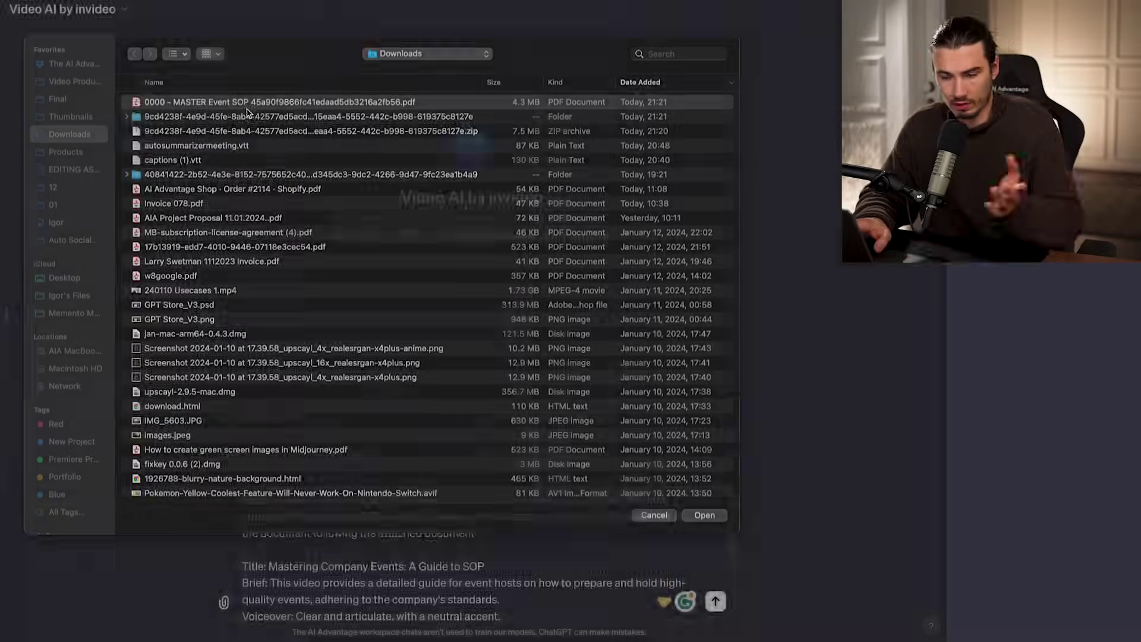
double_click(248, 107)
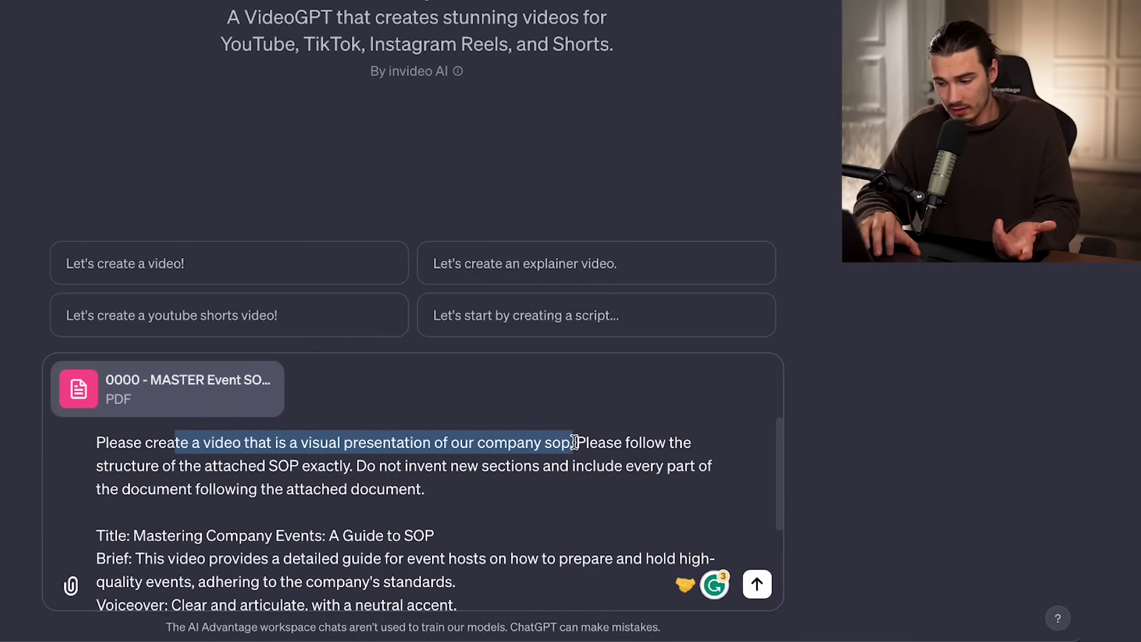
scroll(575, 442, down, 1)
mouse_move(426, 462)
mouse_down()
mouse_move(563, 447)
mouse_move(569, 424)
mouse_up()
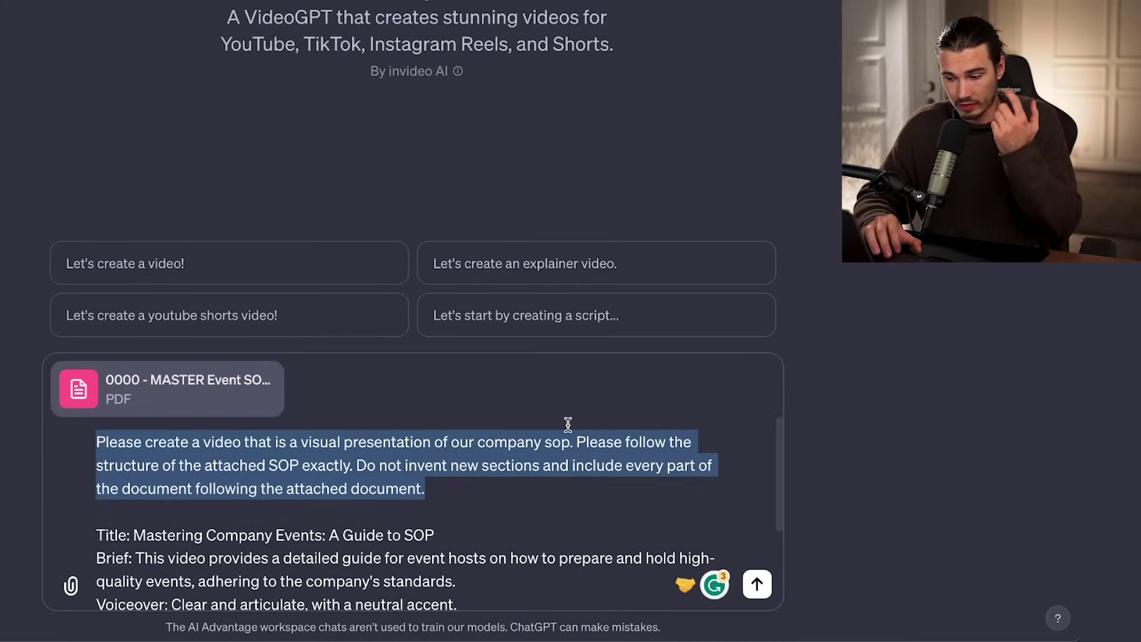
click(610, 485)
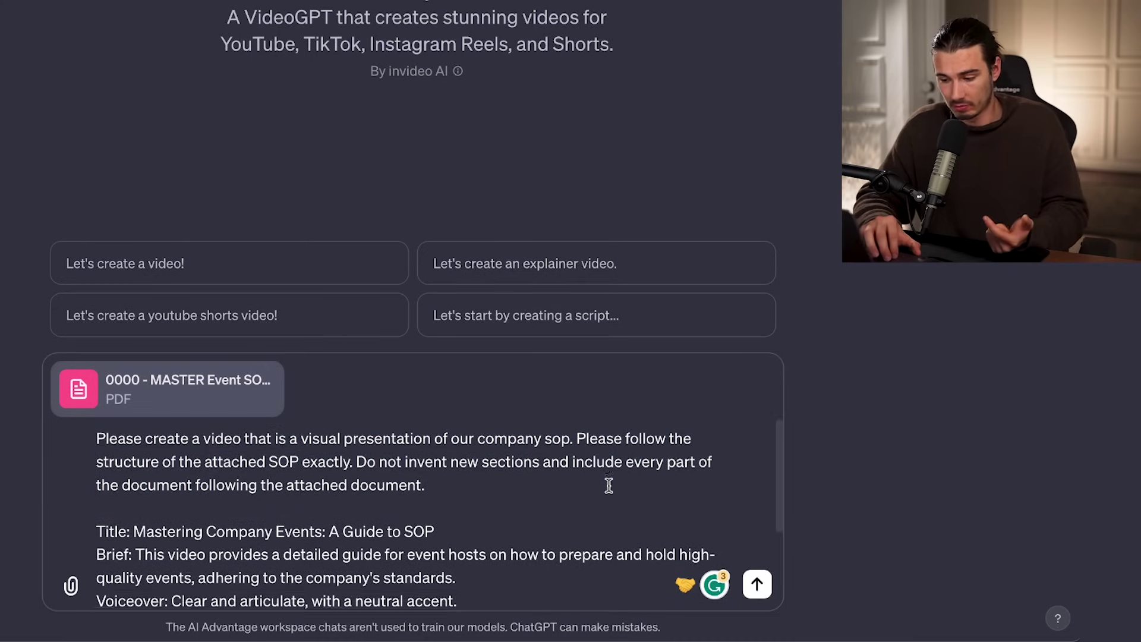
scroll(680, 485, down, 3)
scroll(658, 415, down, 1)
scroll(657, 414, down, 1)
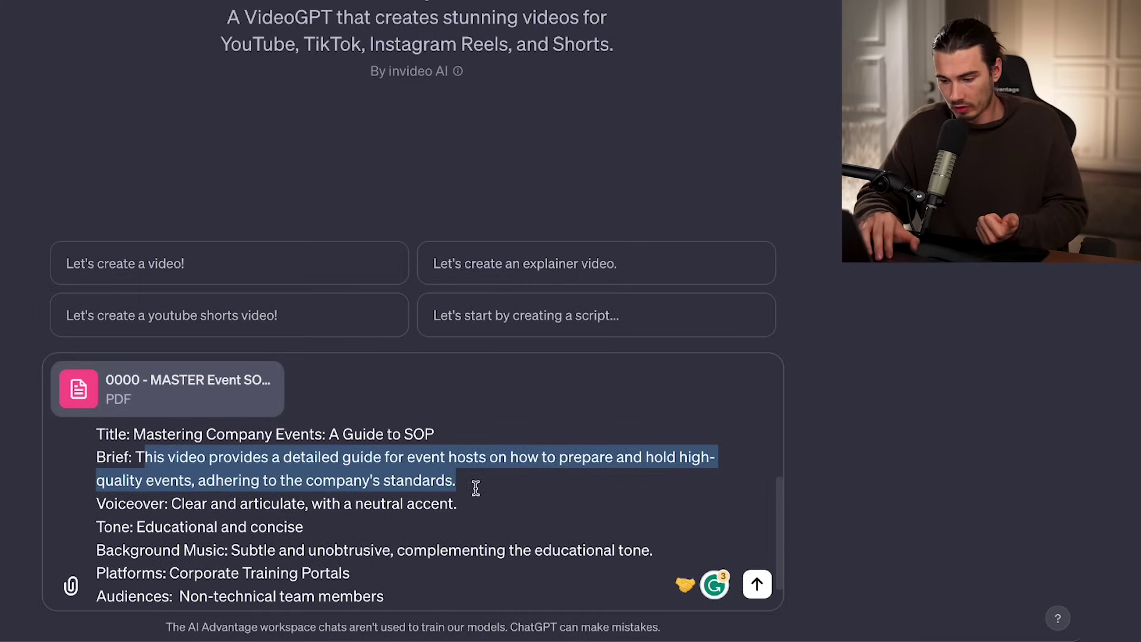
Review the brief's tone description, trim the text, then restore the full brief
drag(112, 525, 242, 515)
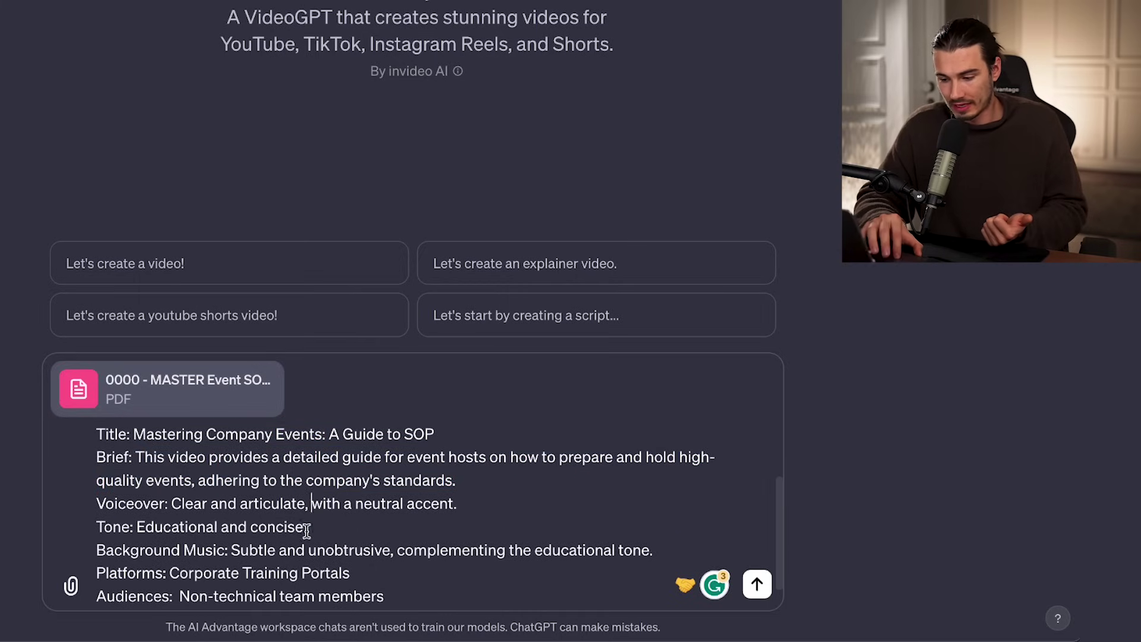
scroll(175, 517, down, 1)
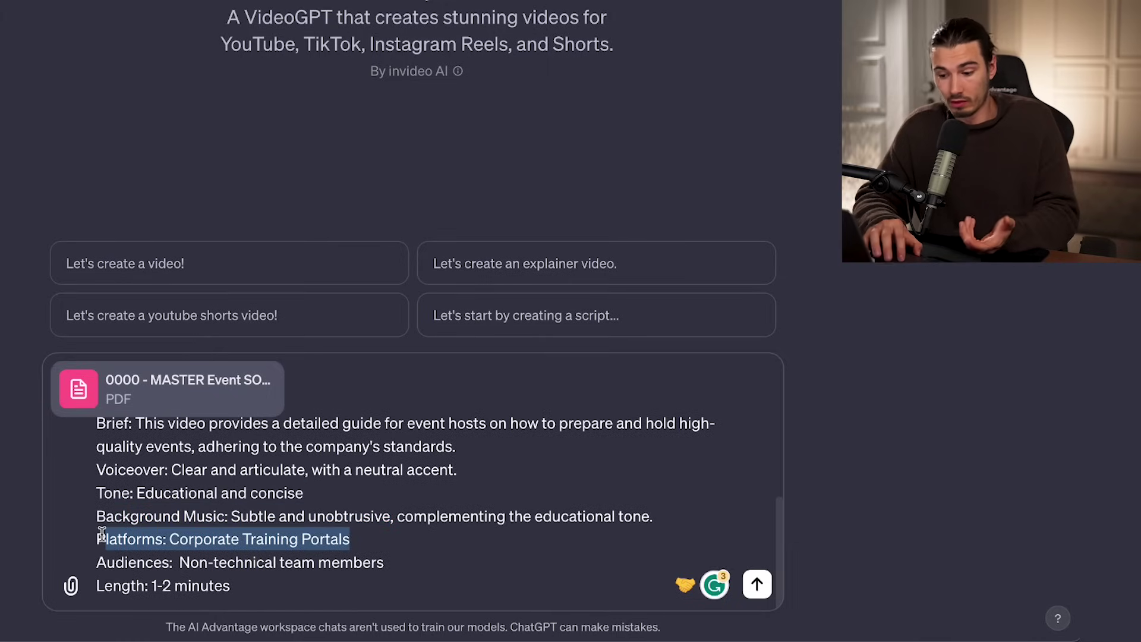
scroll(241, 558, up, 3)
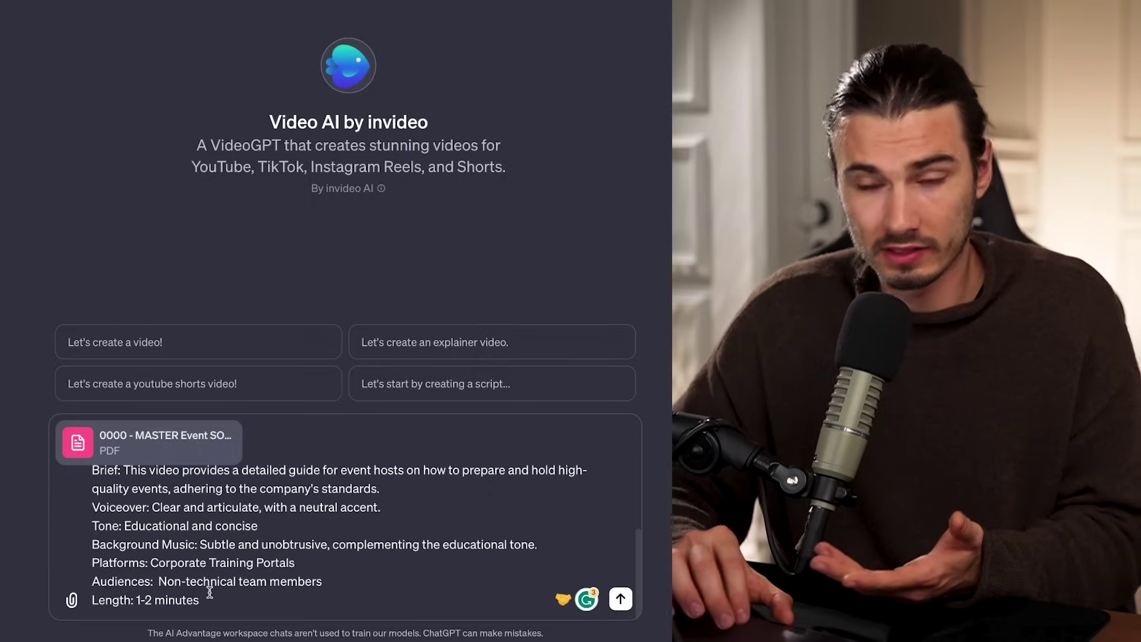
scroll(209, 593, up, 1)
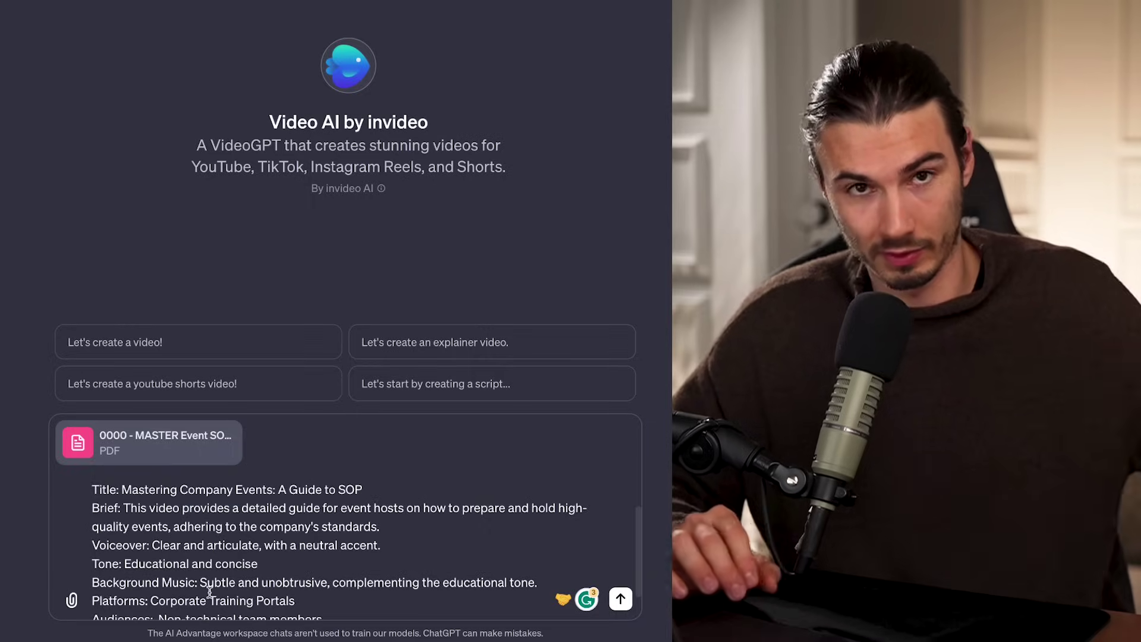
scroll(210, 593, down, 1)
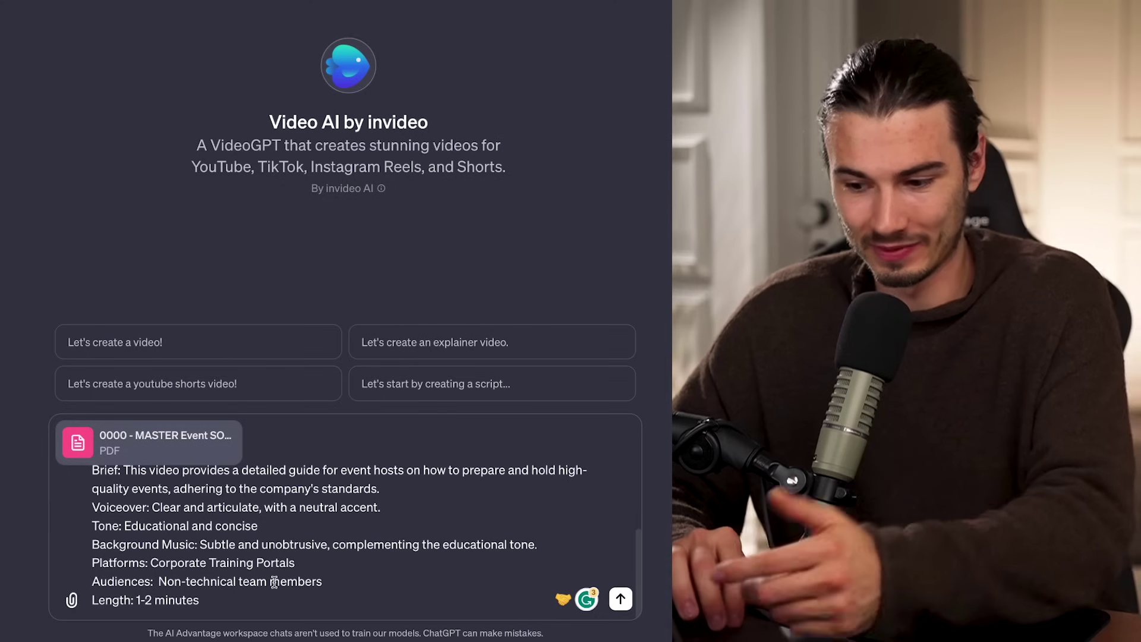
scroll(273, 582, up, 2)
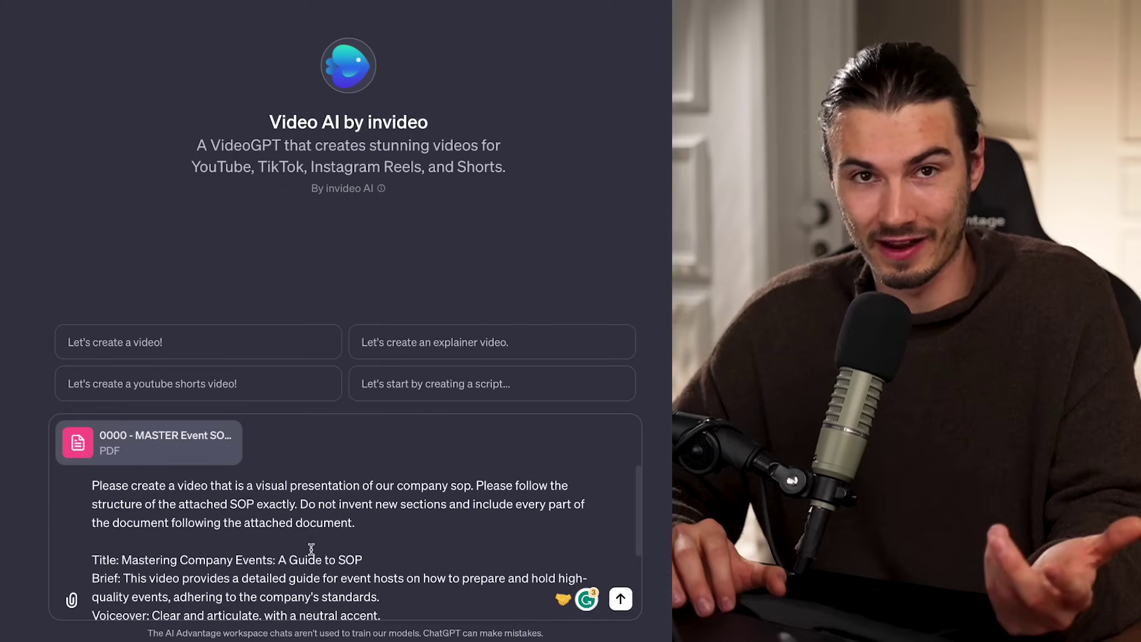
drag(475, 486, 494, 543)
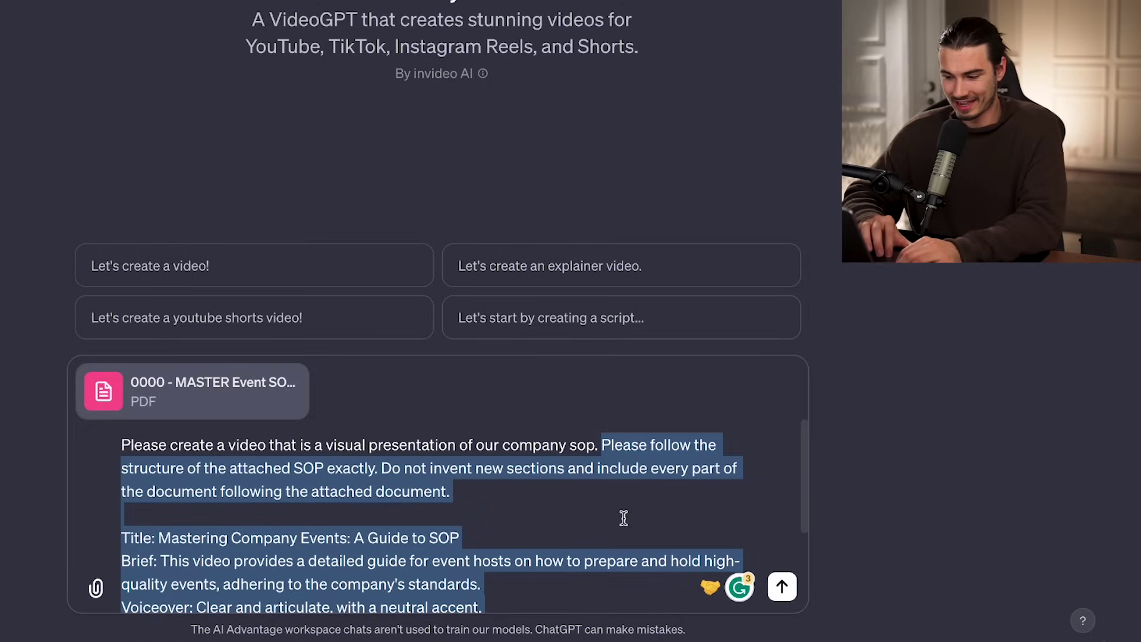
key(BackSpace)
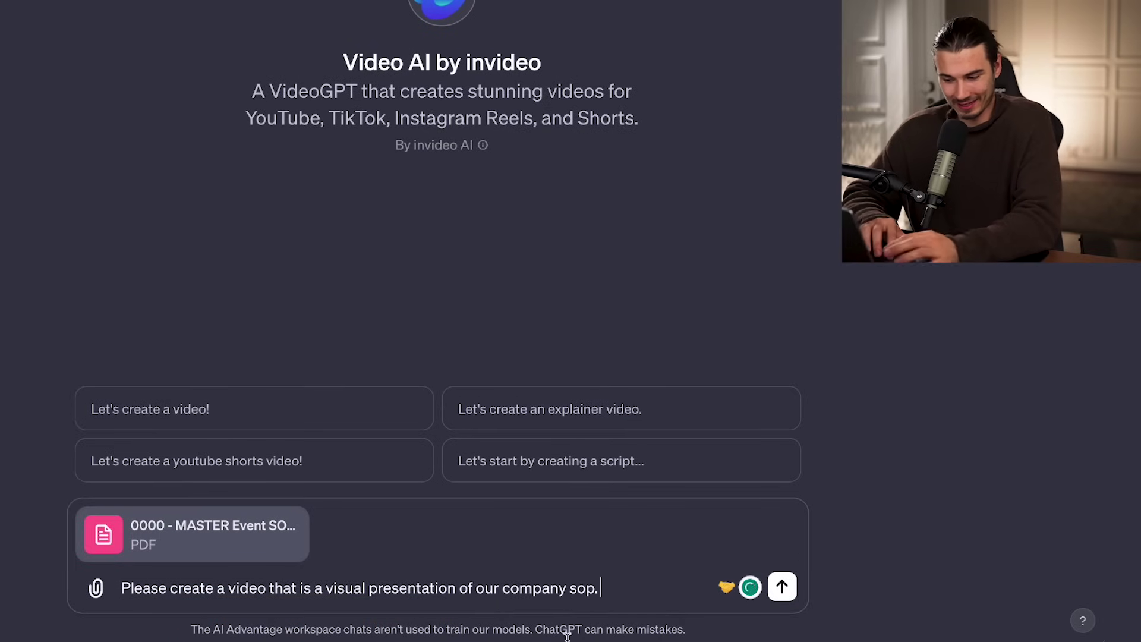
key(ctrl+v)
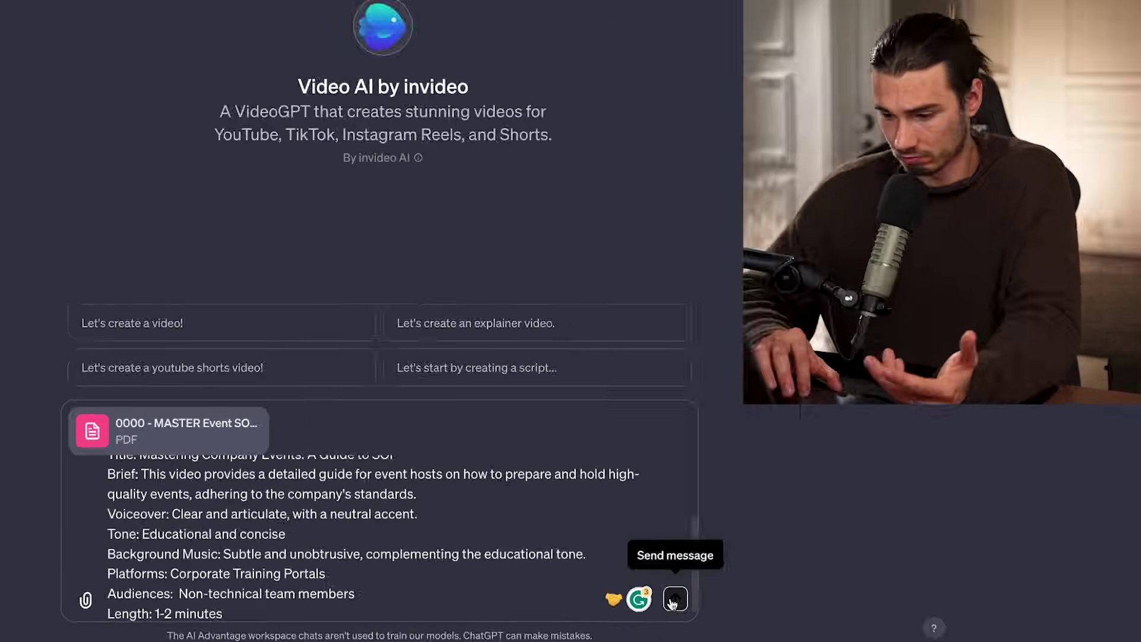
Send the brief, allow the invideo action, and follow the created video link
click(778, 588)
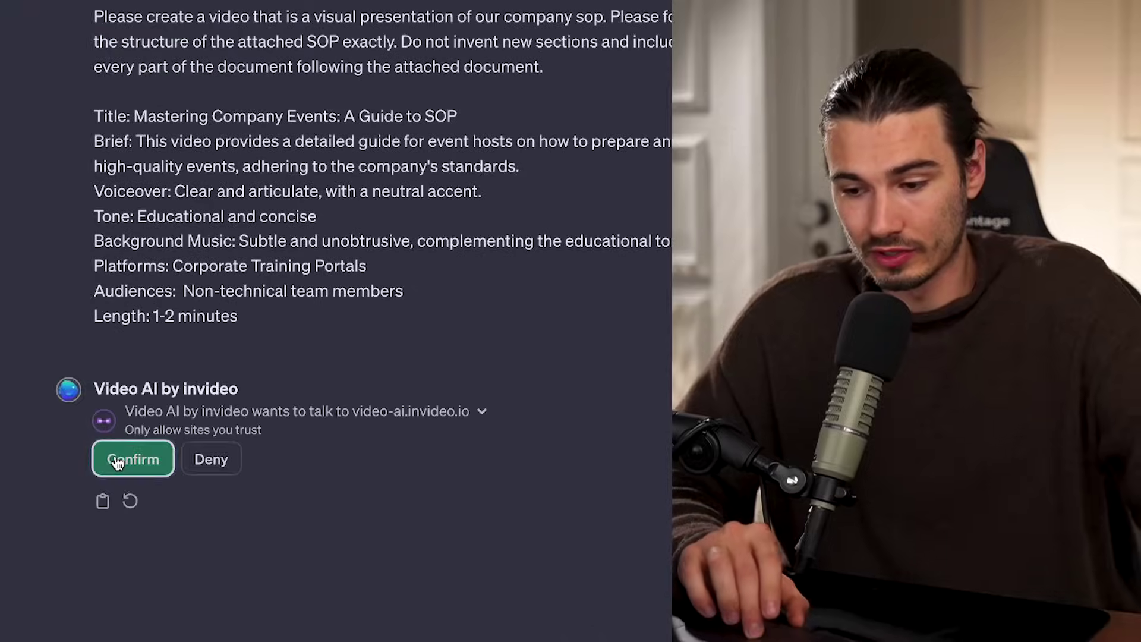
click(118, 459)
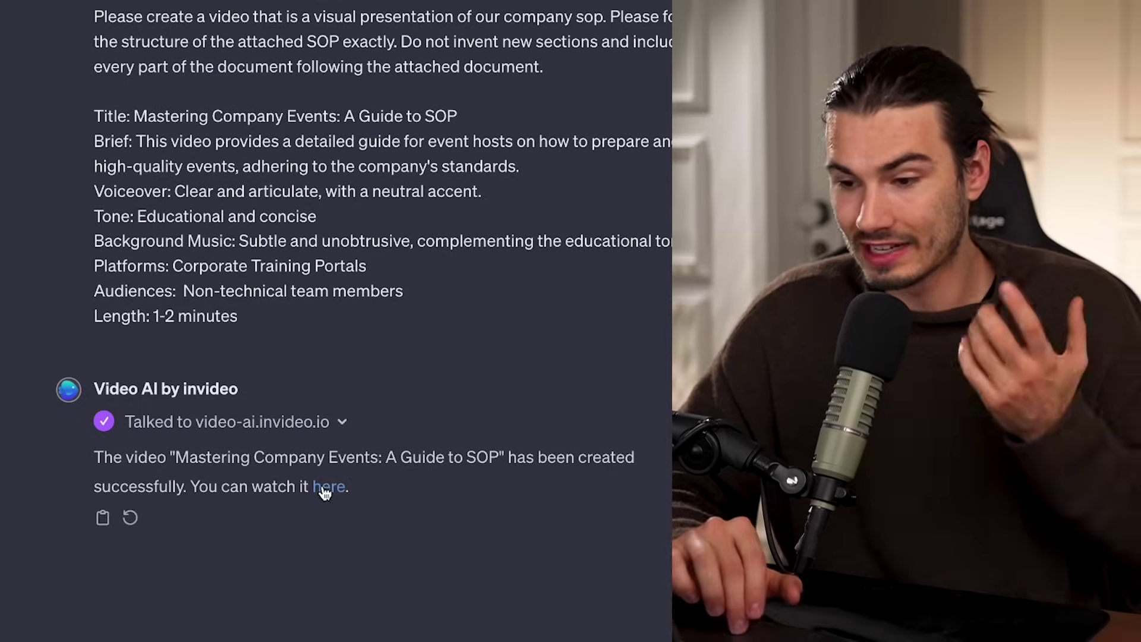
click(327, 489)
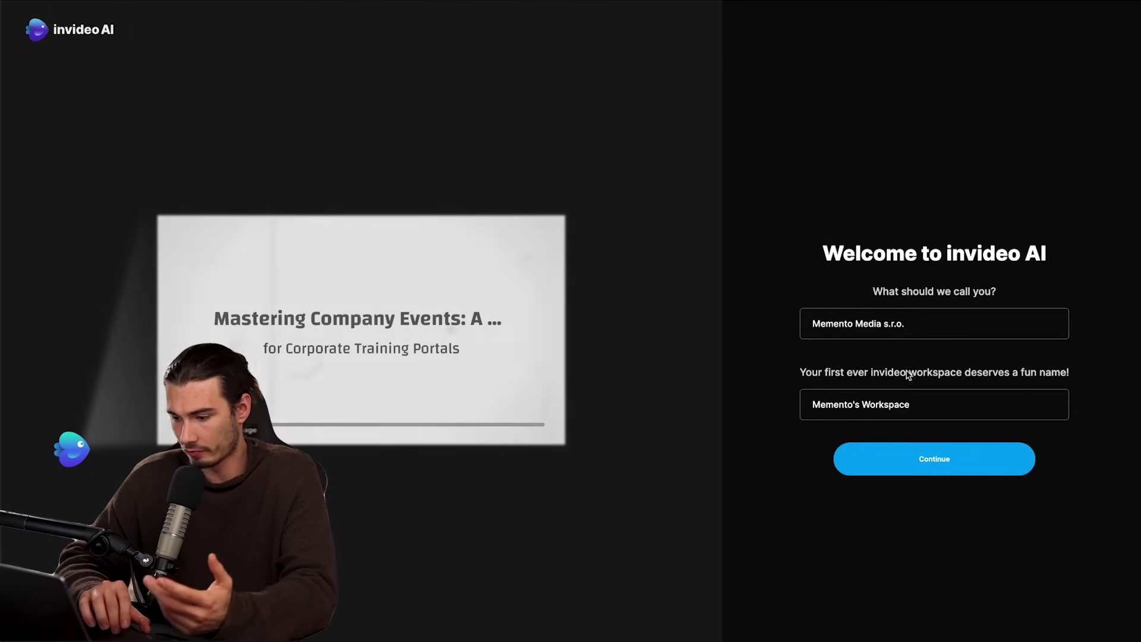
Confirm the workspace name in the welcome form and continue setup
click(937, 468)
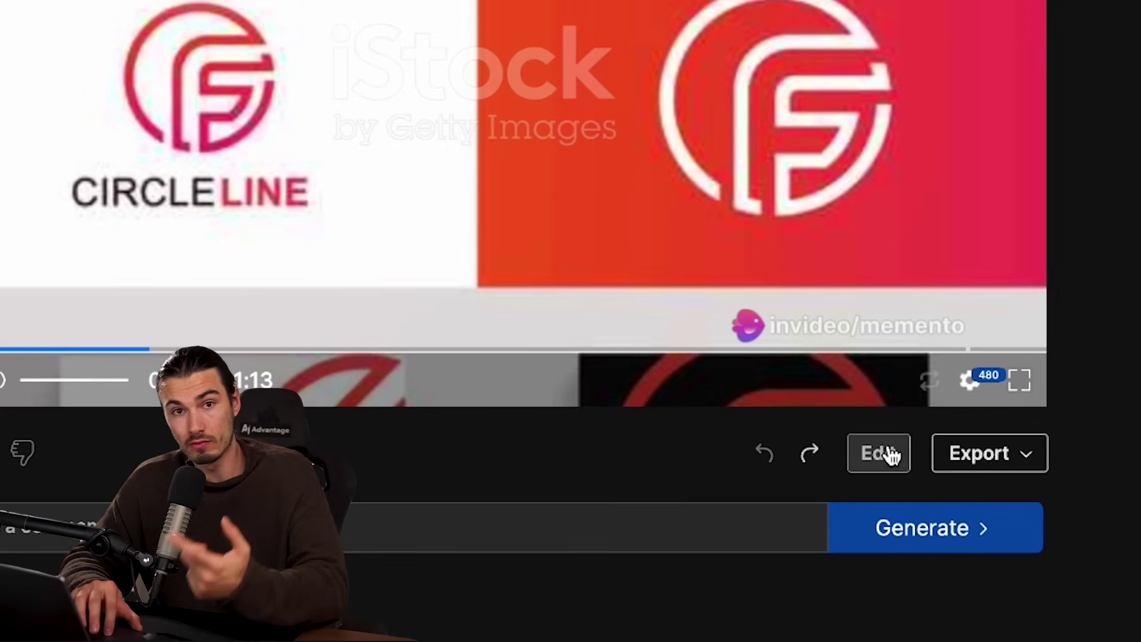
Open media editing and save a Circle screenshot from Google Images to Downloads
click(958, 489)
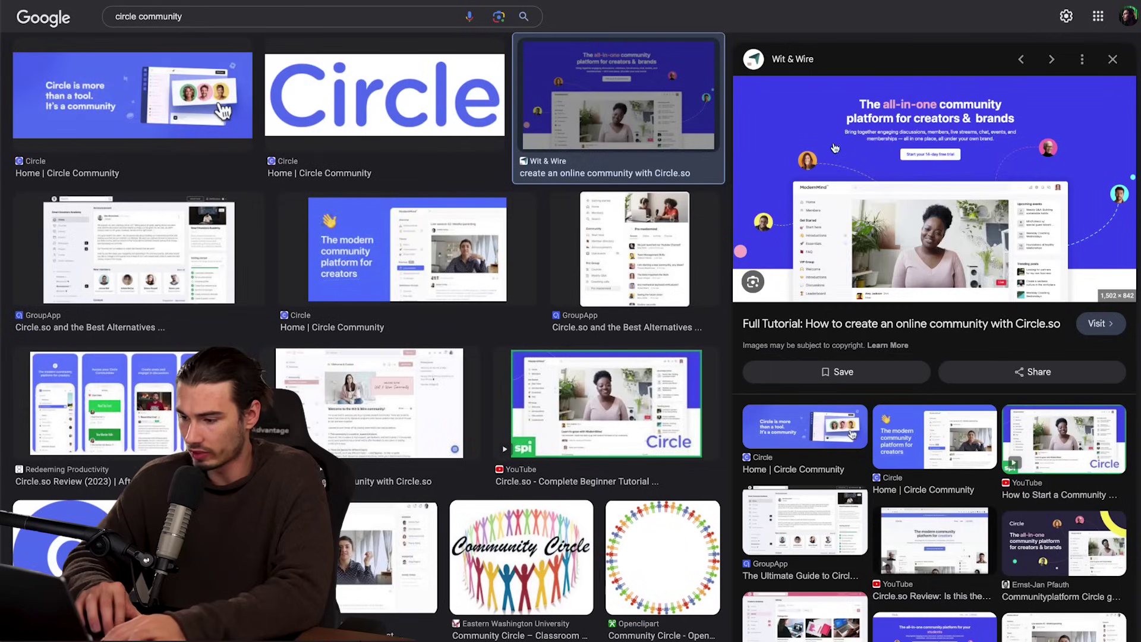
right_click(834, 146)
click(908, 222)
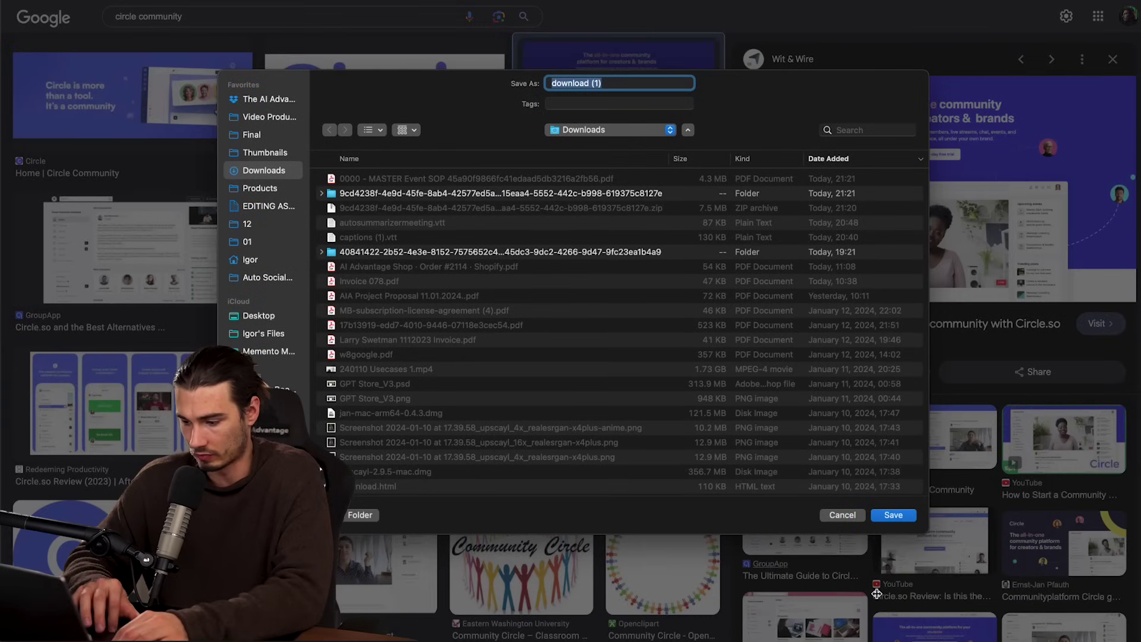
click(892, 516)
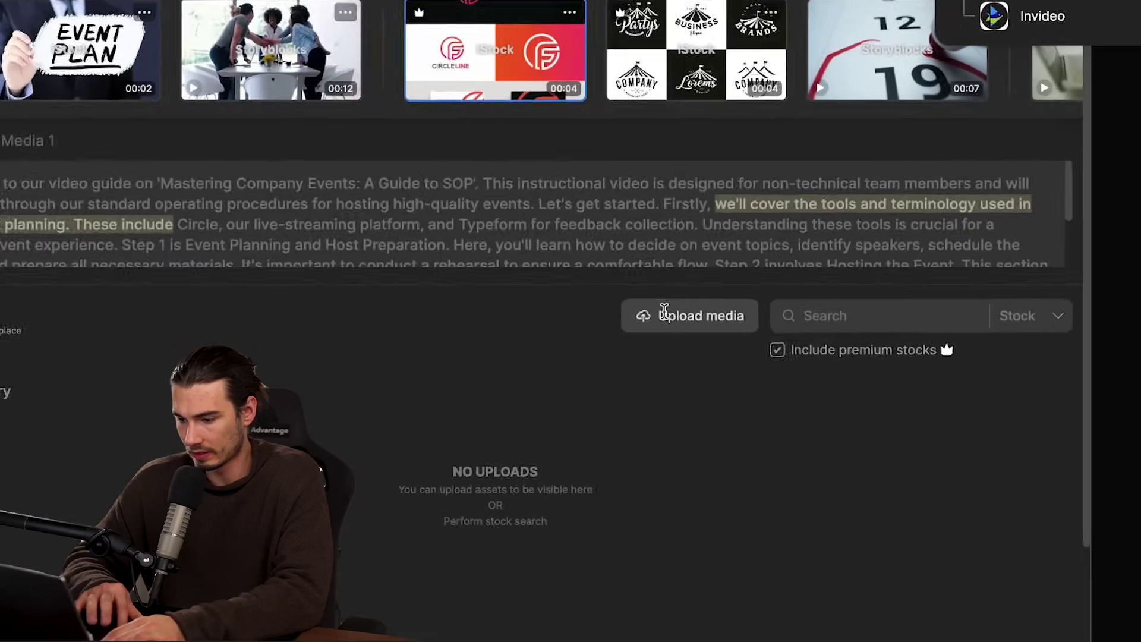
Upload the Circle screenshot to replace the chapter 1 clip and apply it
click(704, 305)
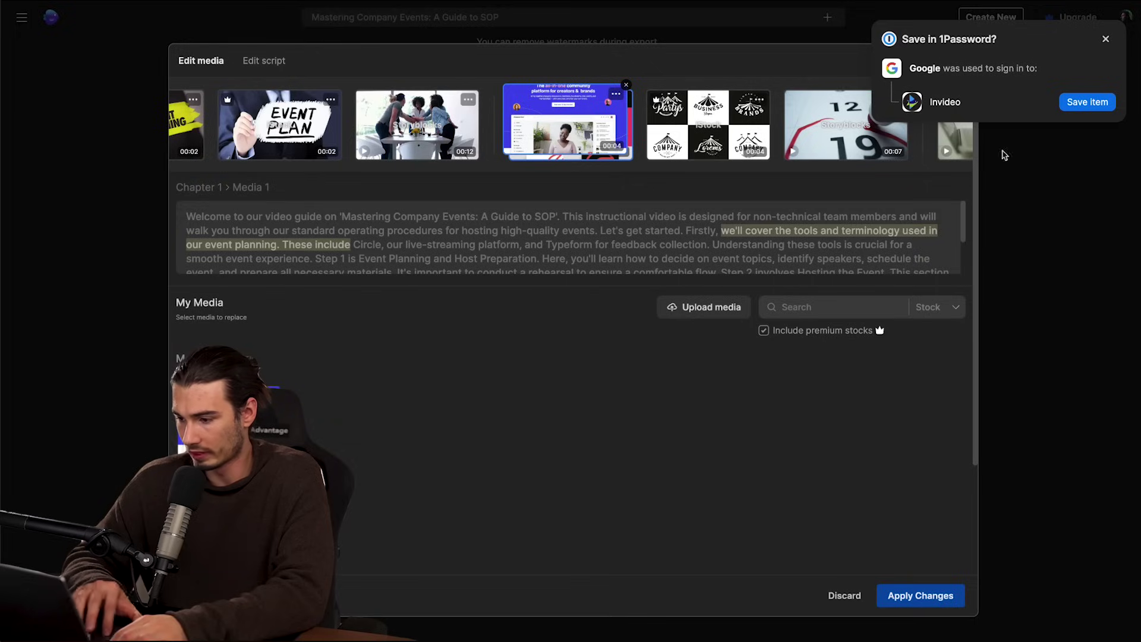
click(1107, 39)
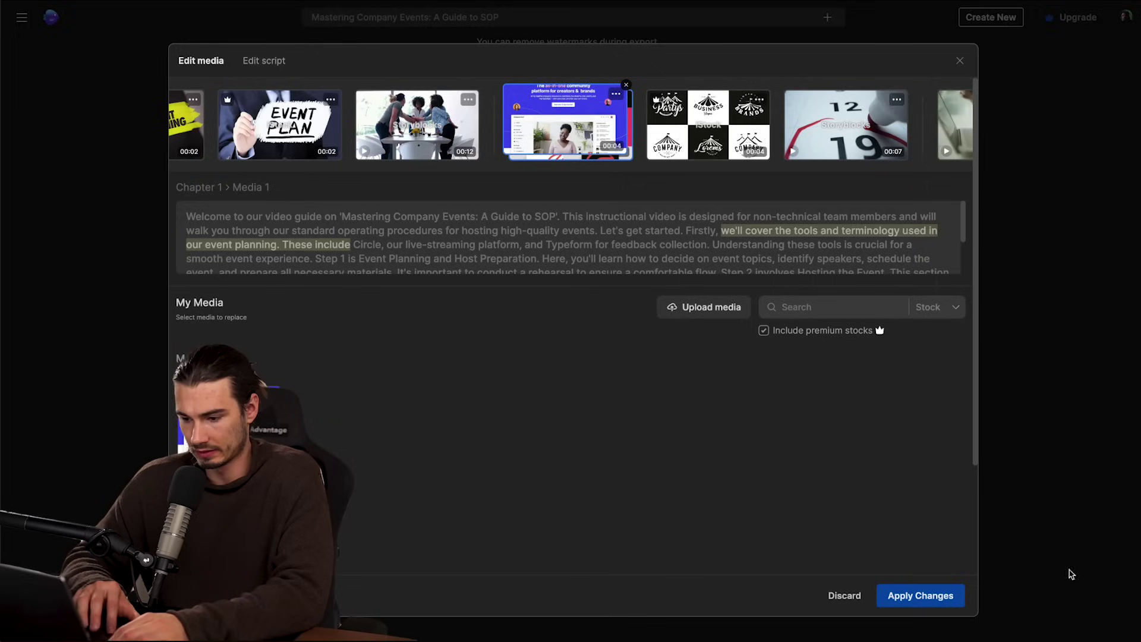
click(926, 603)
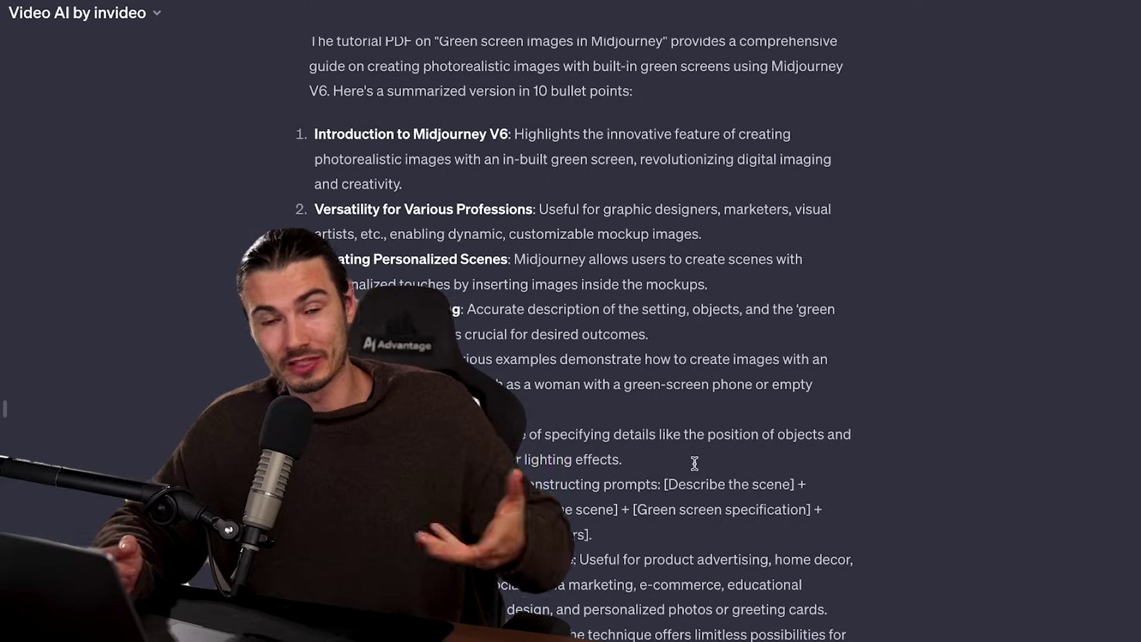
scroll(694, 499, down, 1)
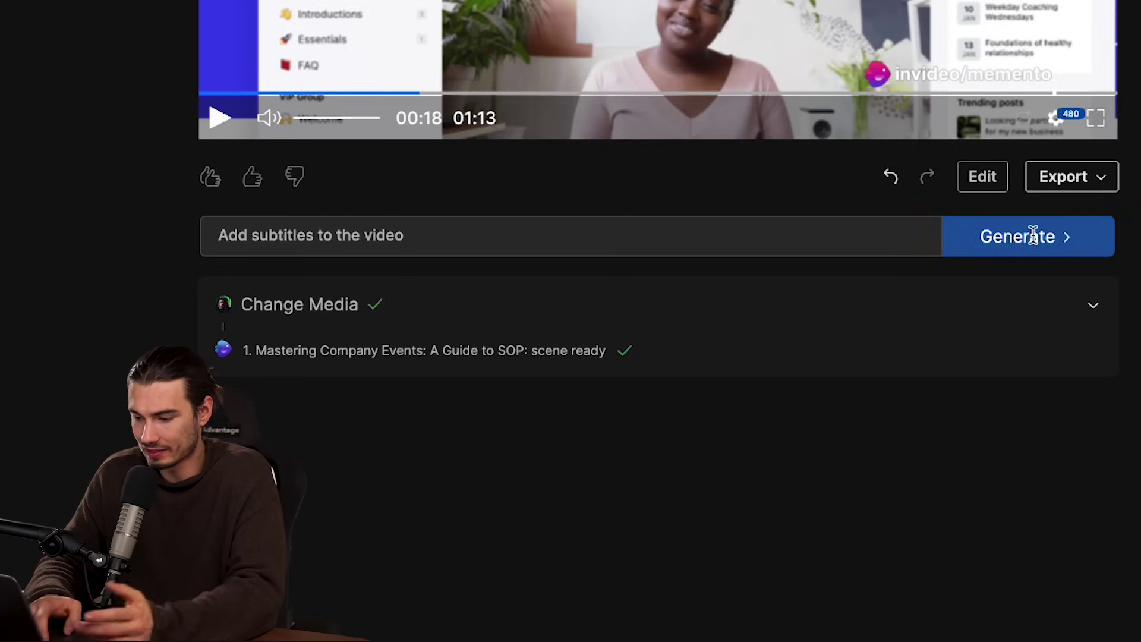
Request subtitles and play the preview to check them
click(1033, 235)
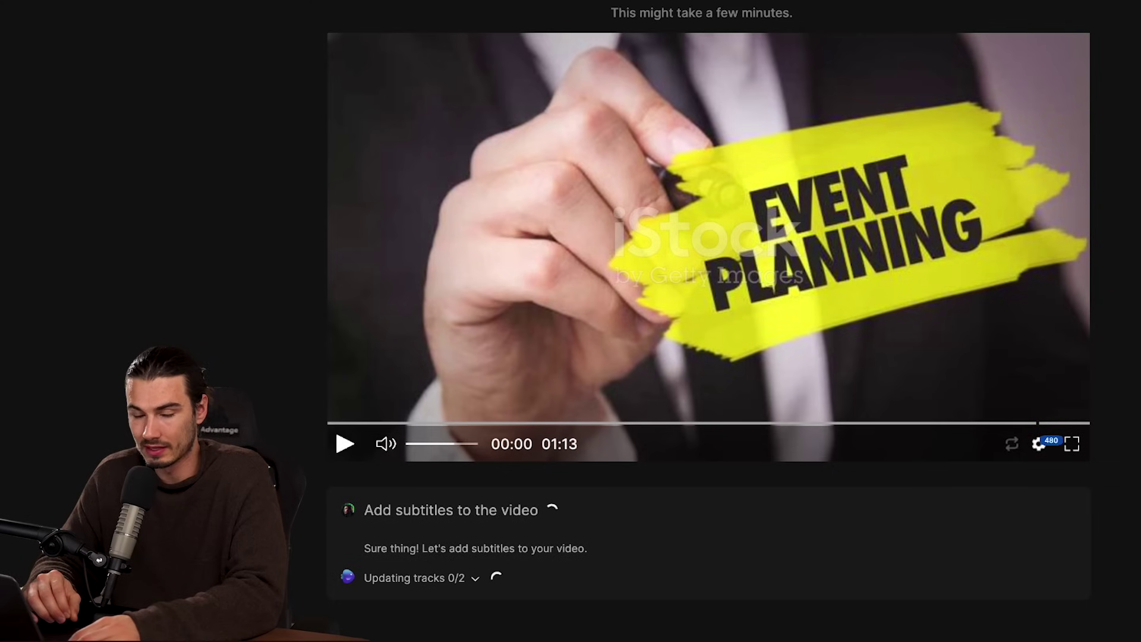
click(346, 446)
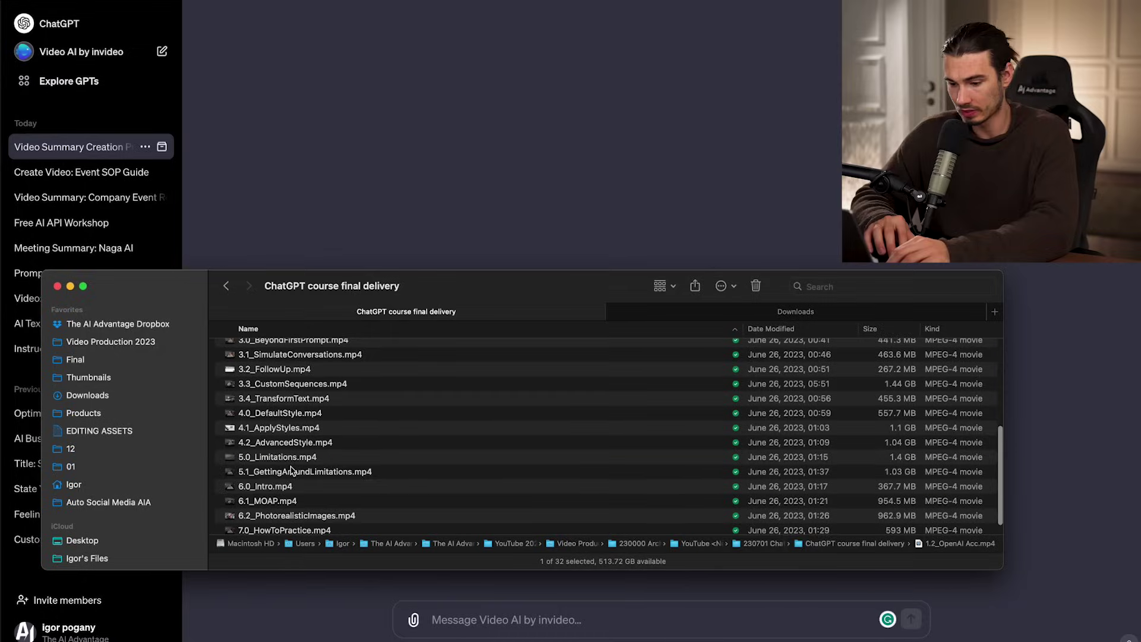
Select 6.0_Intro.mp4, keep Complete mode, and reopen the speech-to-text dialog
click(290, 472)
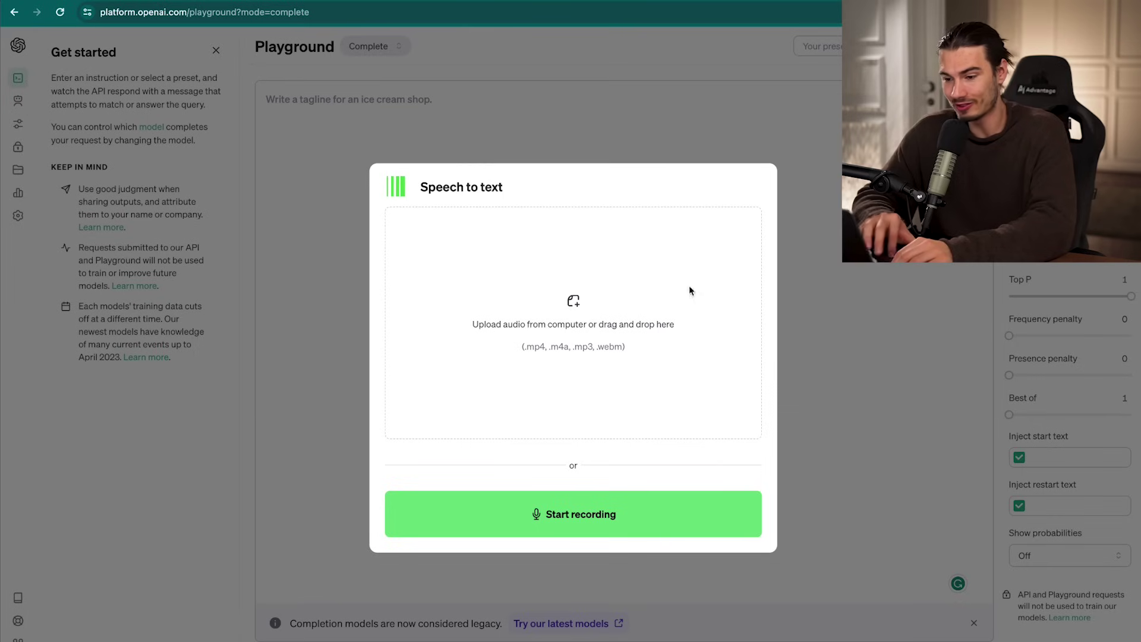
click(770, 117)
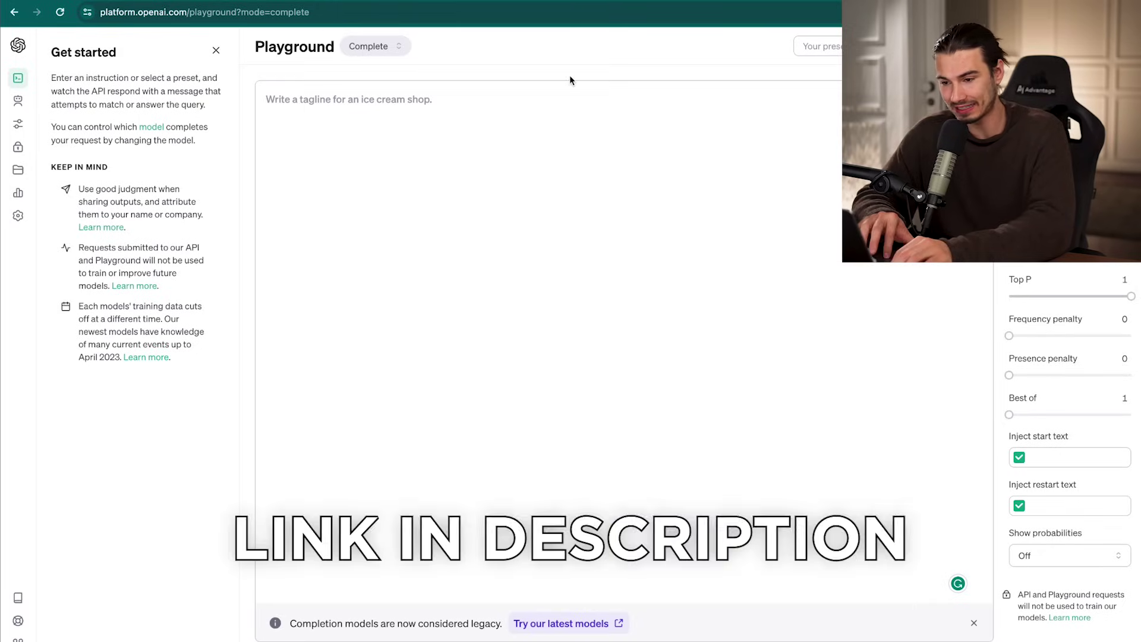
click(392, 47)
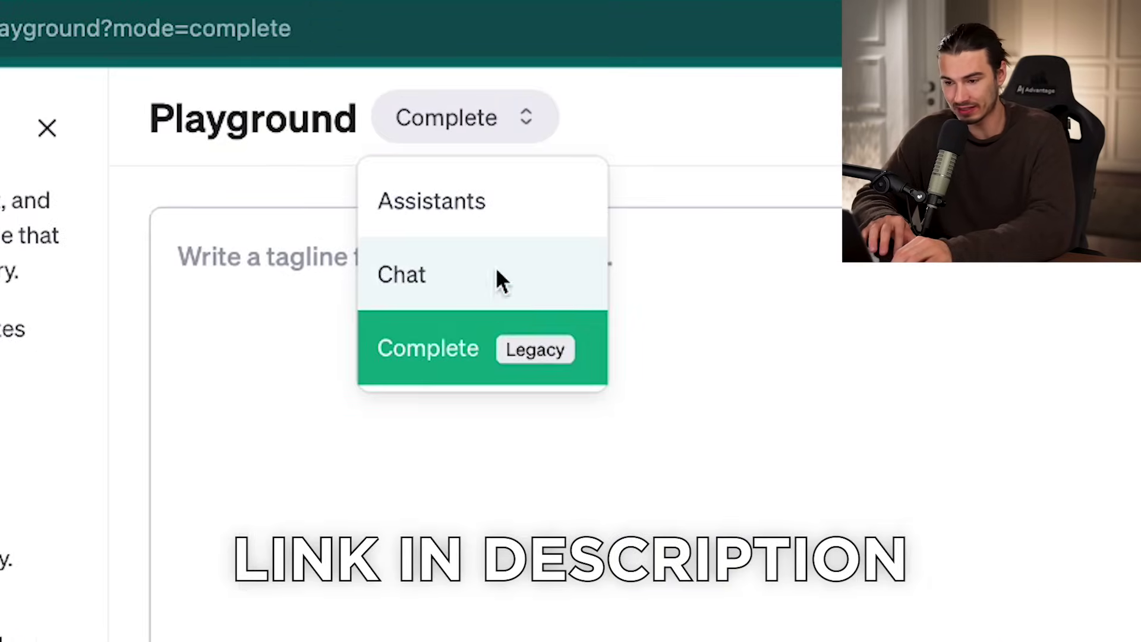
click(464, 339)
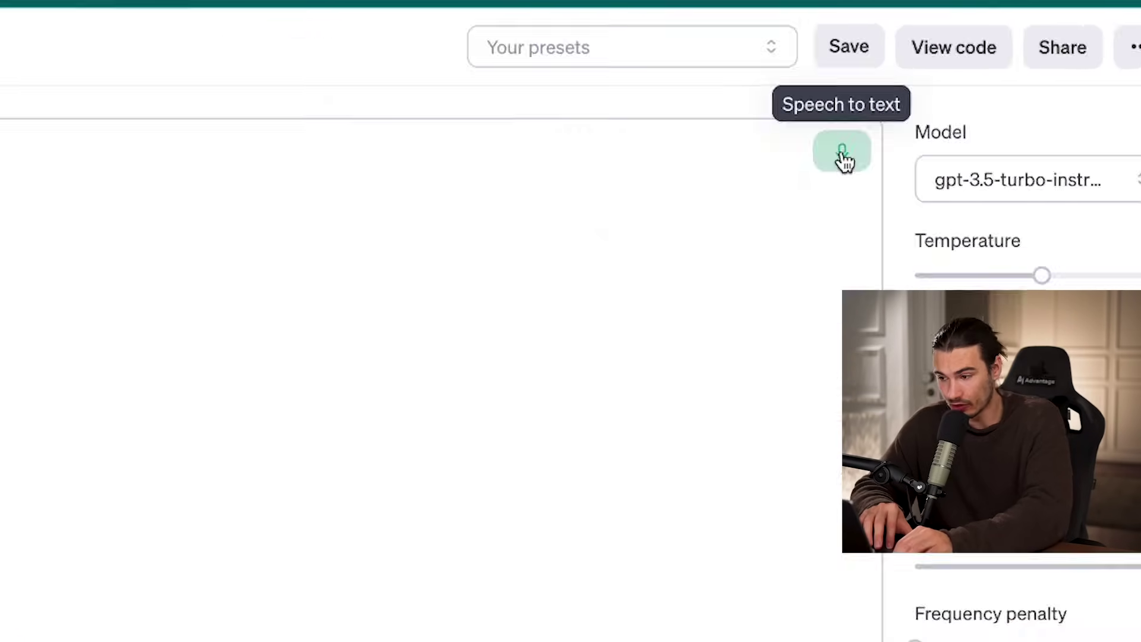
click(696, 259)
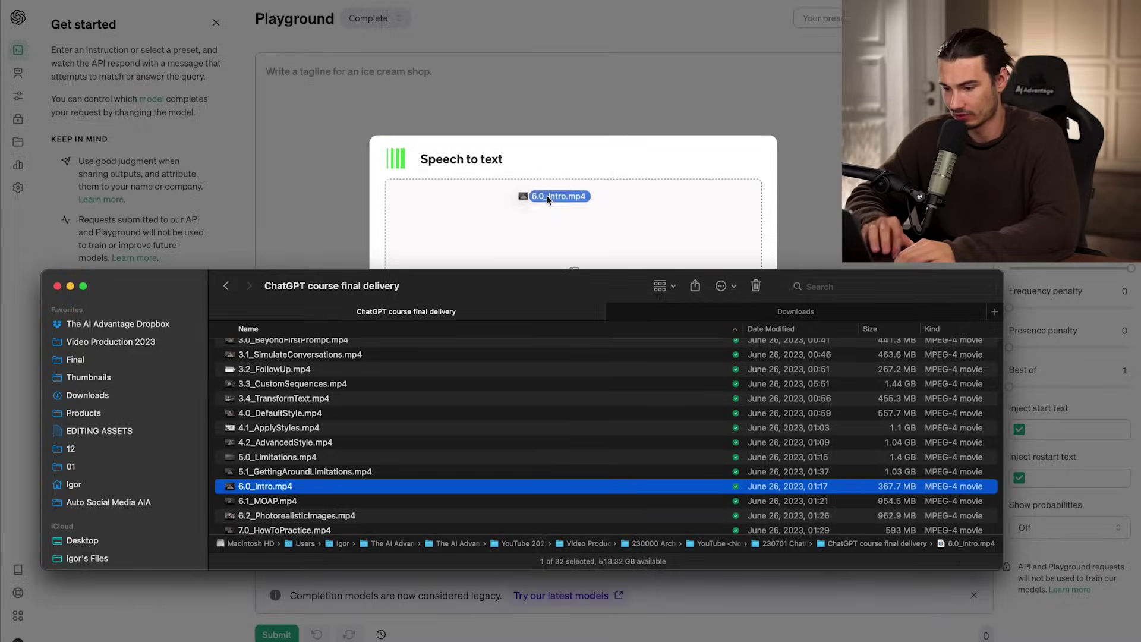
Drag the intro video file in for transcription
drag(384, 485, 584, 211)
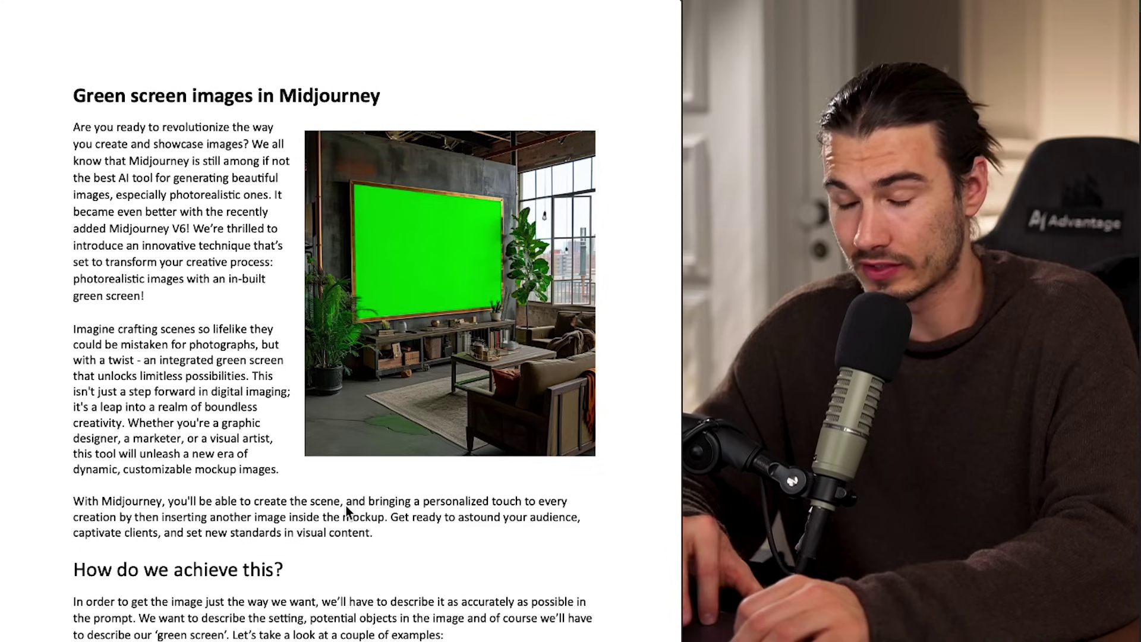
scroll(238, 518, down, 10)
scroll(237, 517, down, 1)
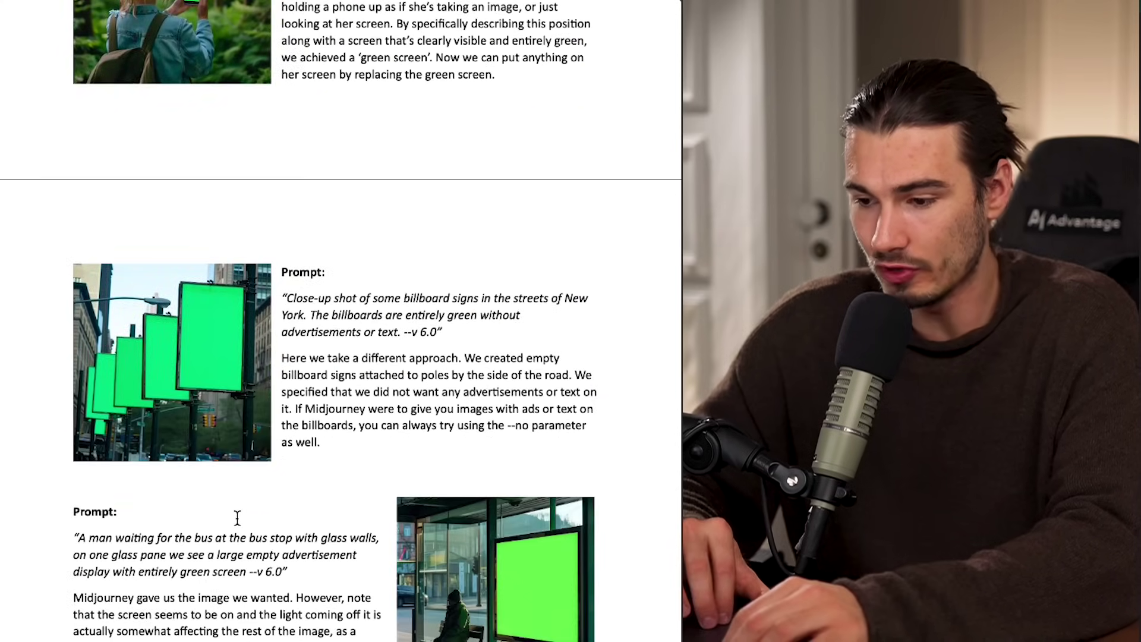
scroll(287, 536, up, 1)
scroll(326, 548, up, 6)
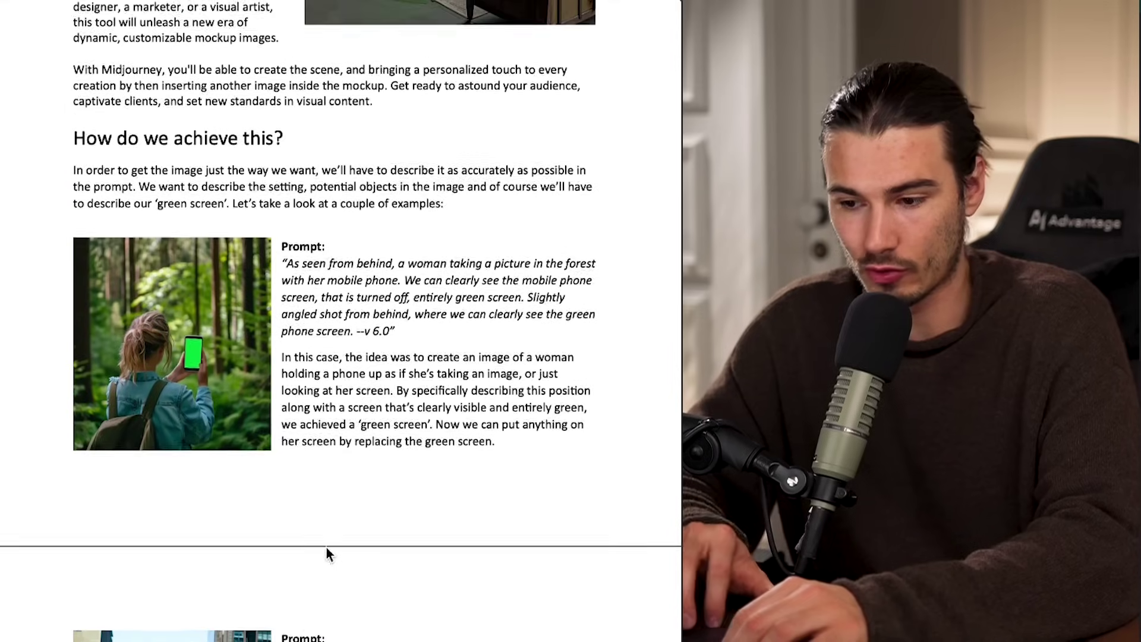
scroll(325, 501, up, 8)
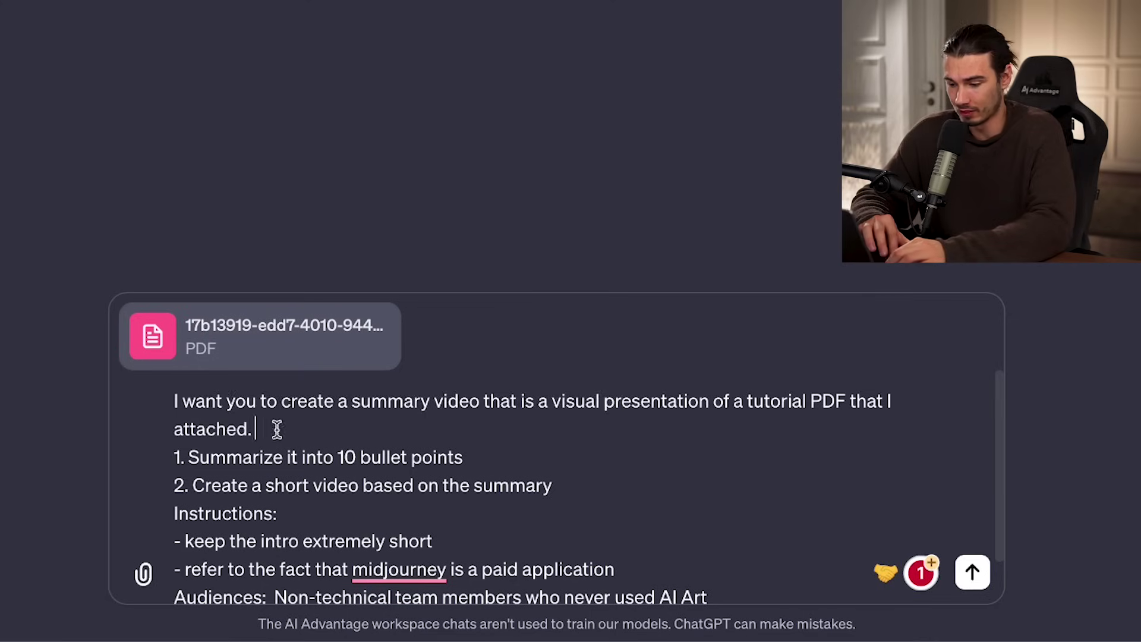
Review the attached-PDF prompt requesting a 10-point summary and 1-2 minute non-technical video
drag(256, 429, 154, 408)
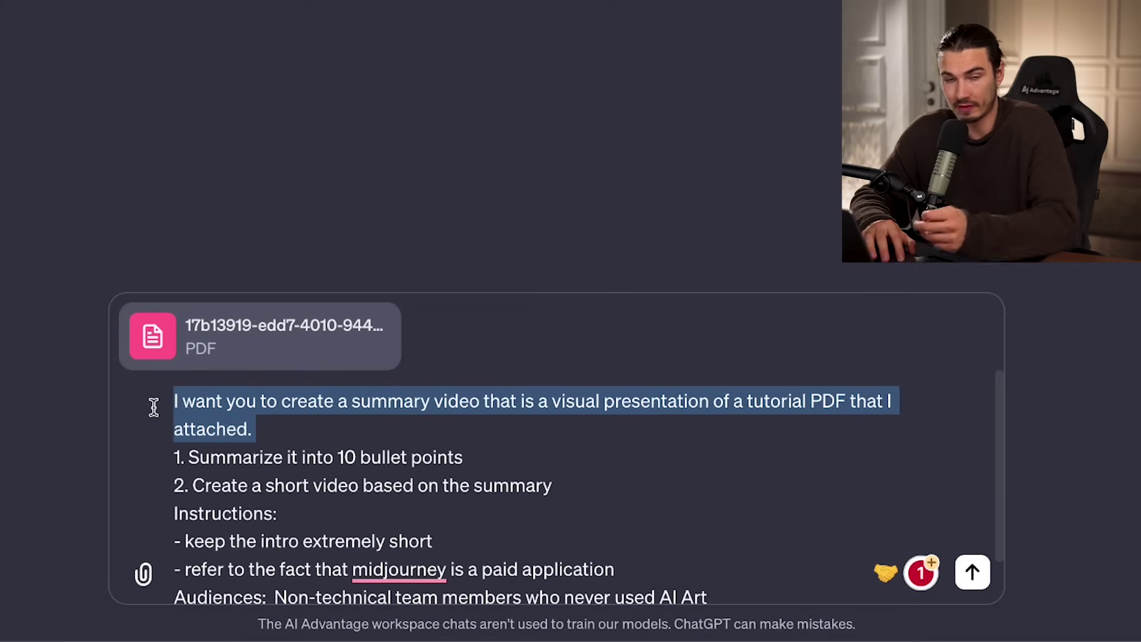
click(283, 411)
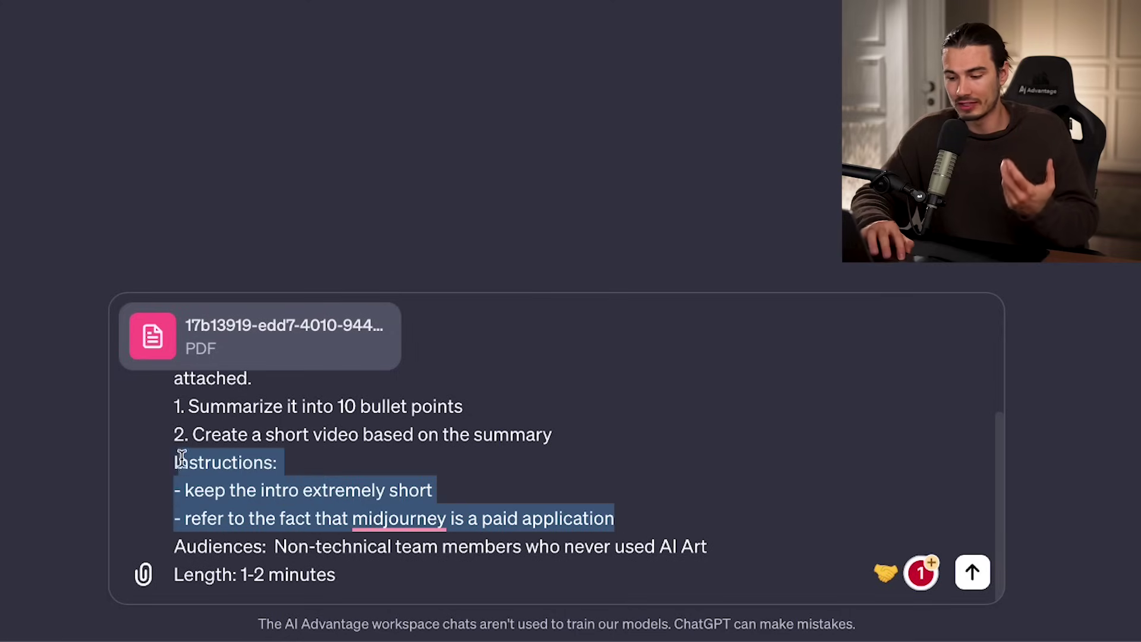
click(446, 488)
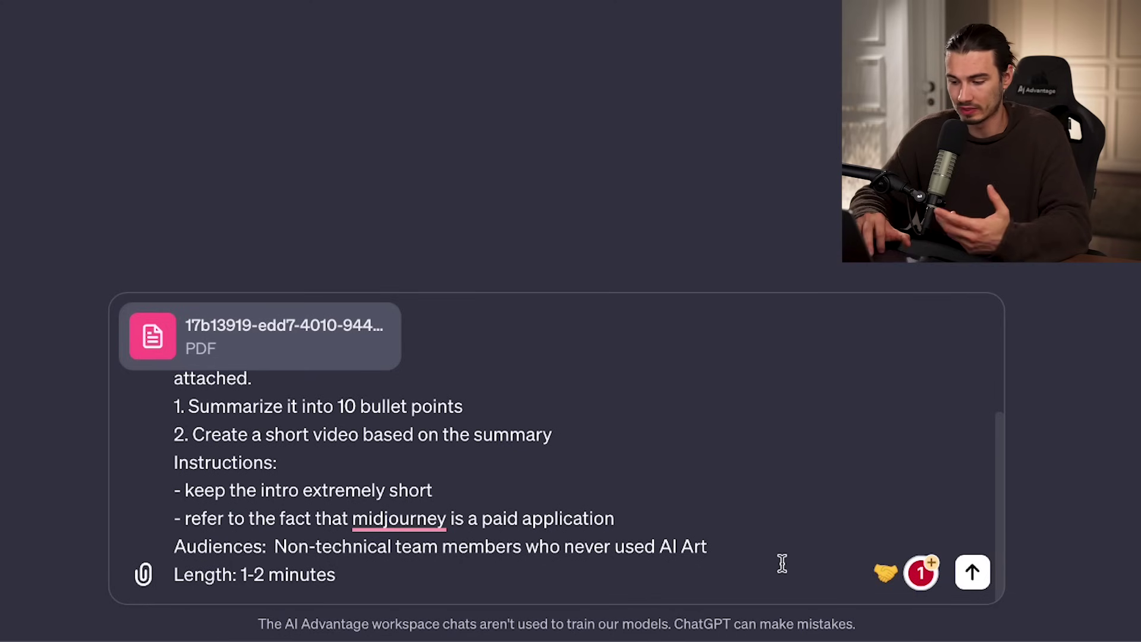
click(388, 524)
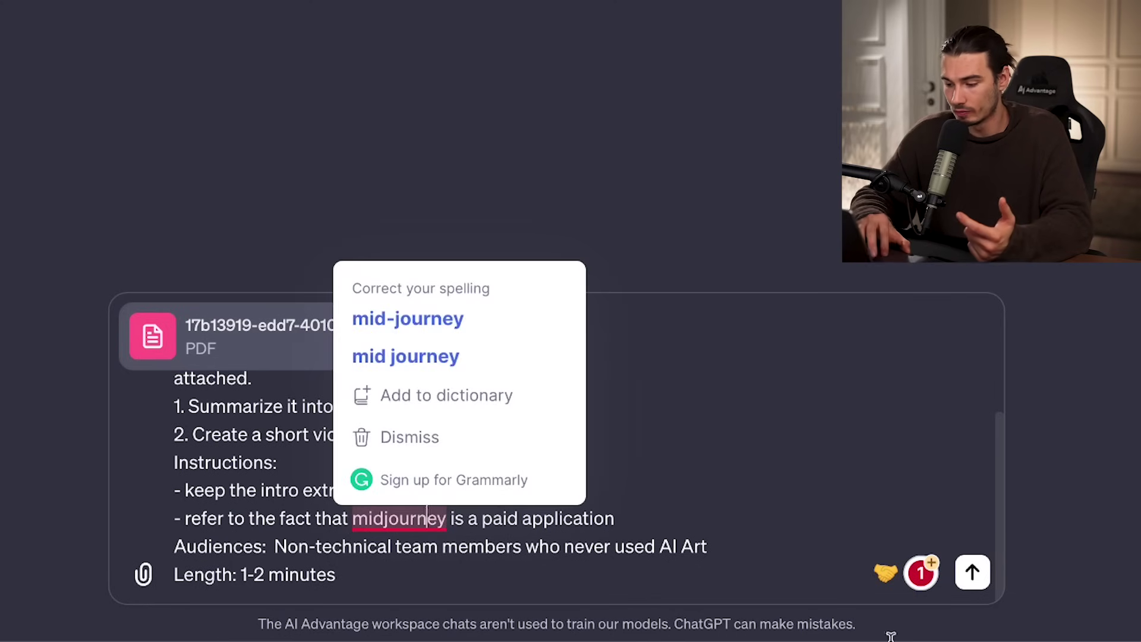
click(760, 521)
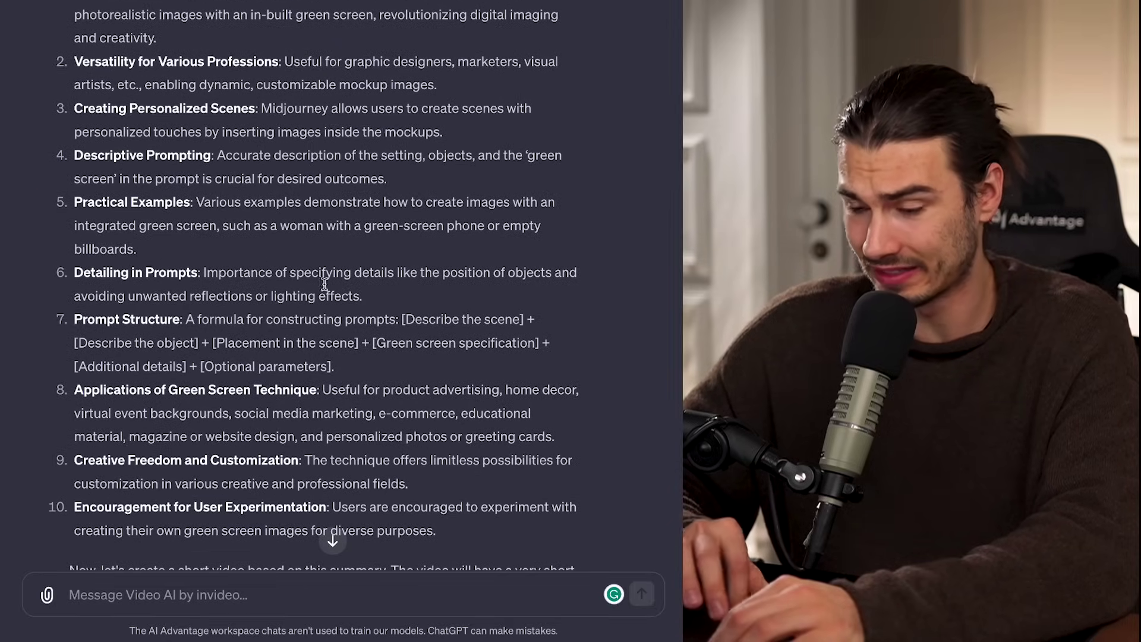
scroll(430, 304, down, 1)
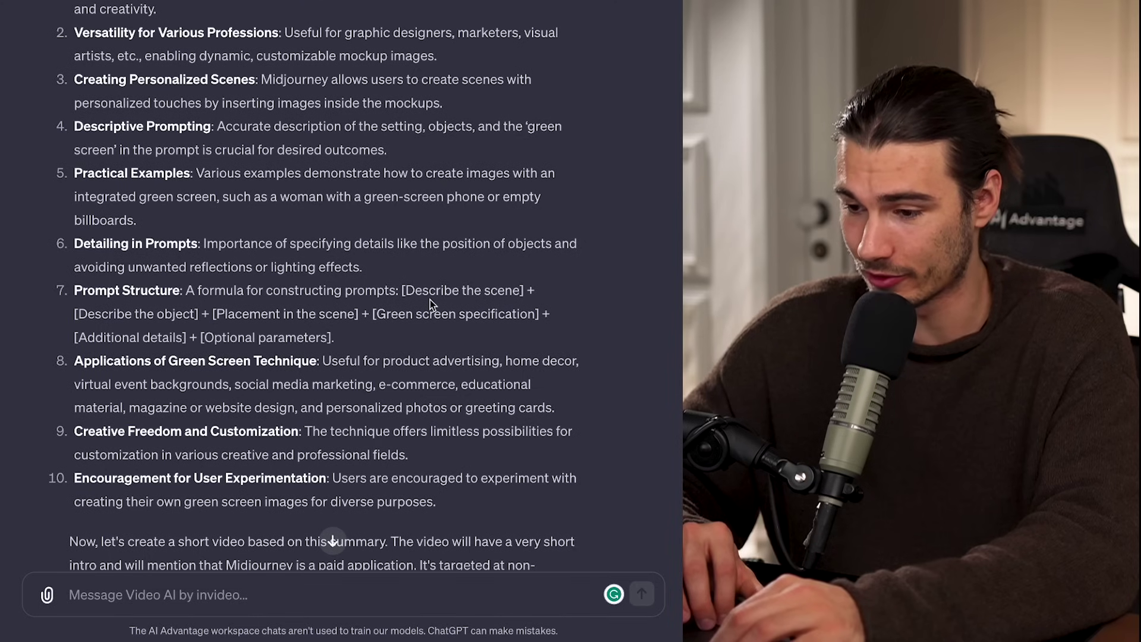
scroll(429, 304, down, 1)
scroll(346, 313, down, 1)
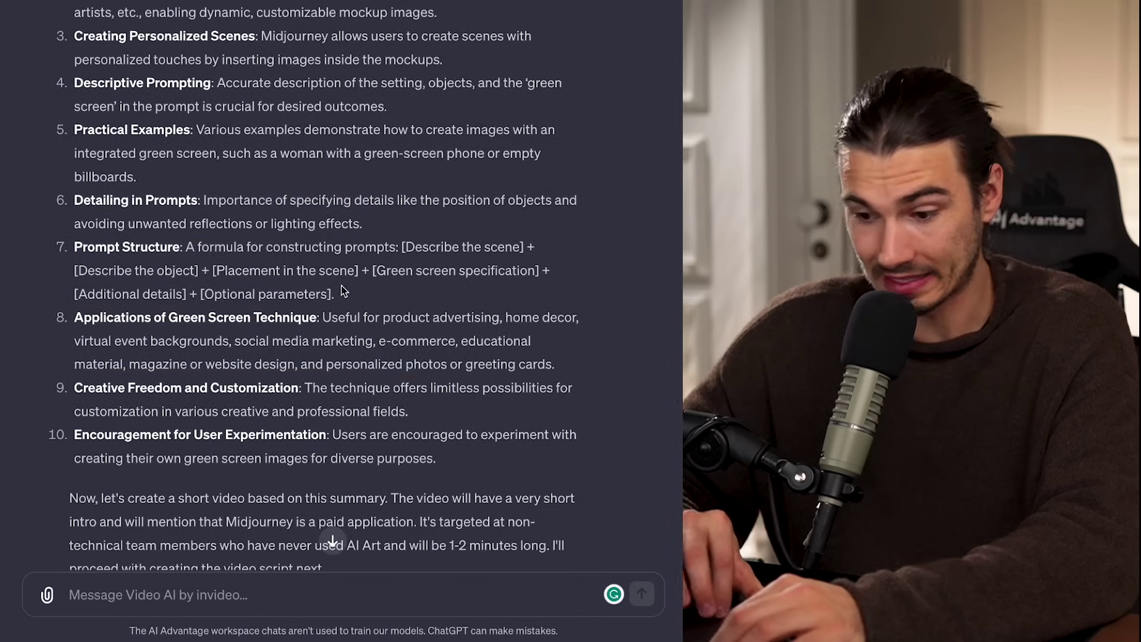
scroll(535, 364, down, 5)
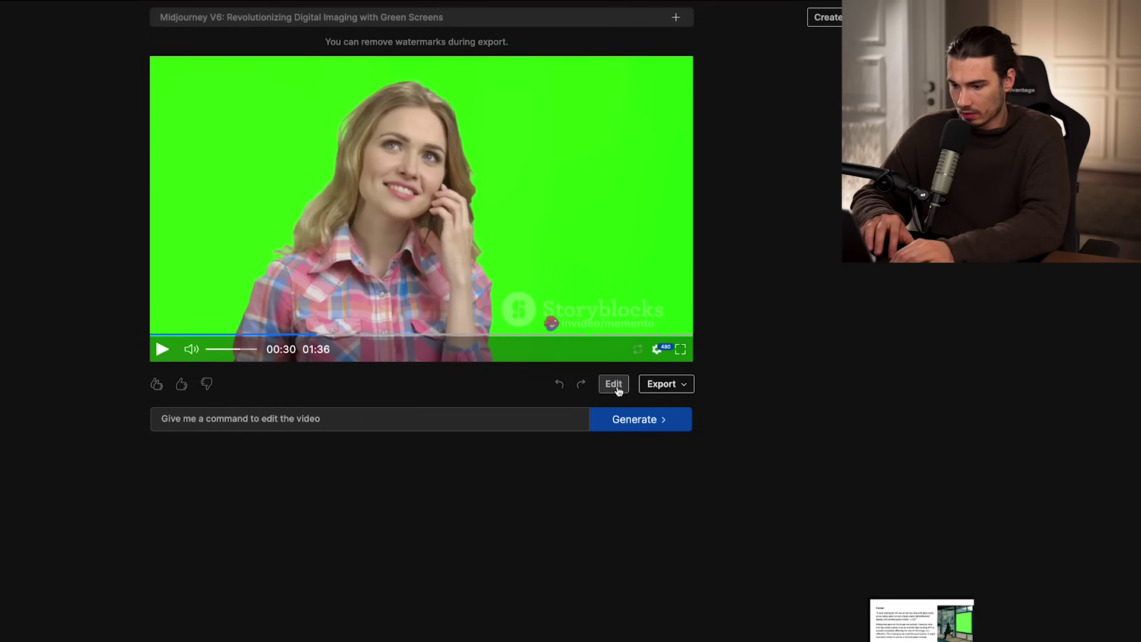
Upload the previewed green-screen room and billboard screenshots, then select scene 2's clip for replacement
click(614, 384)
click(555, 293)
key(space)
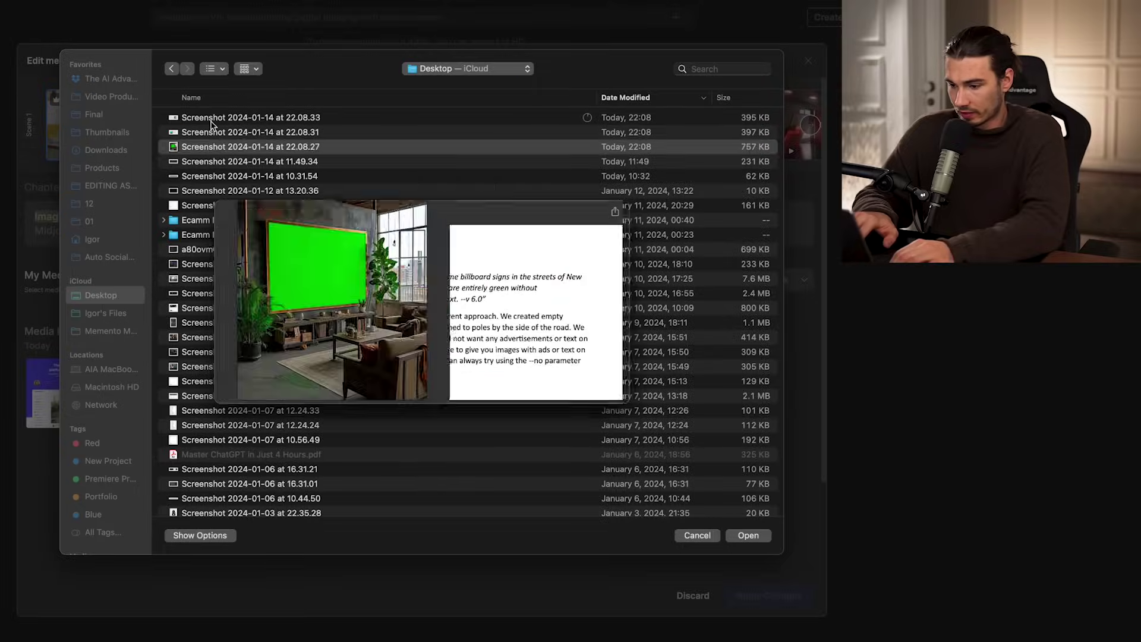
key(Down)
key(Up)
key(space)
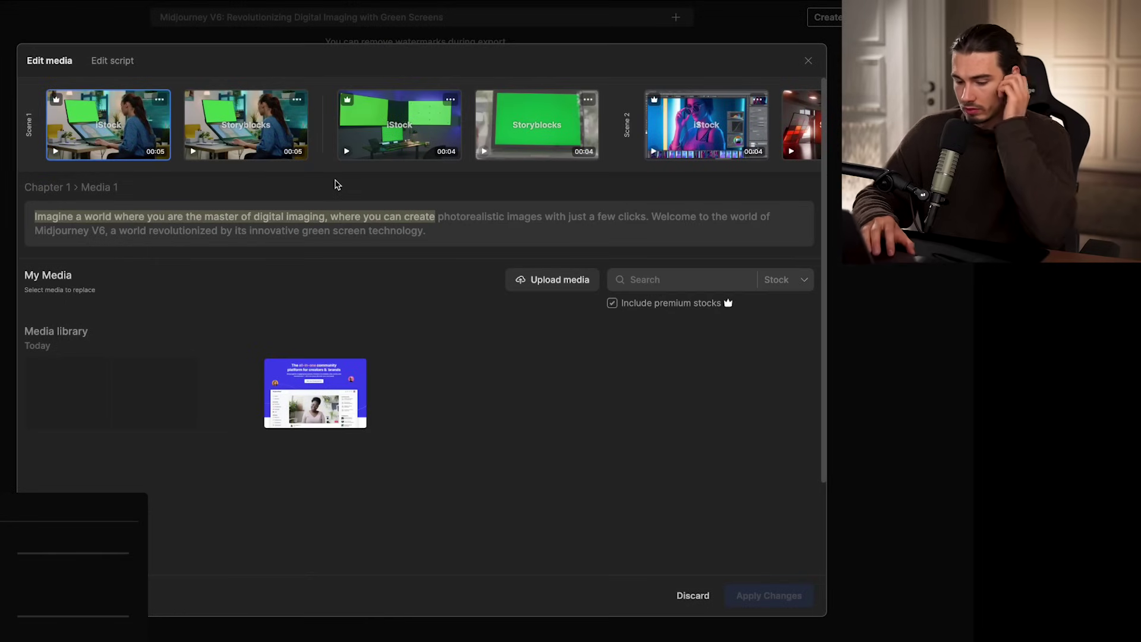
click(670, 126)
mouse_move(385, 393)
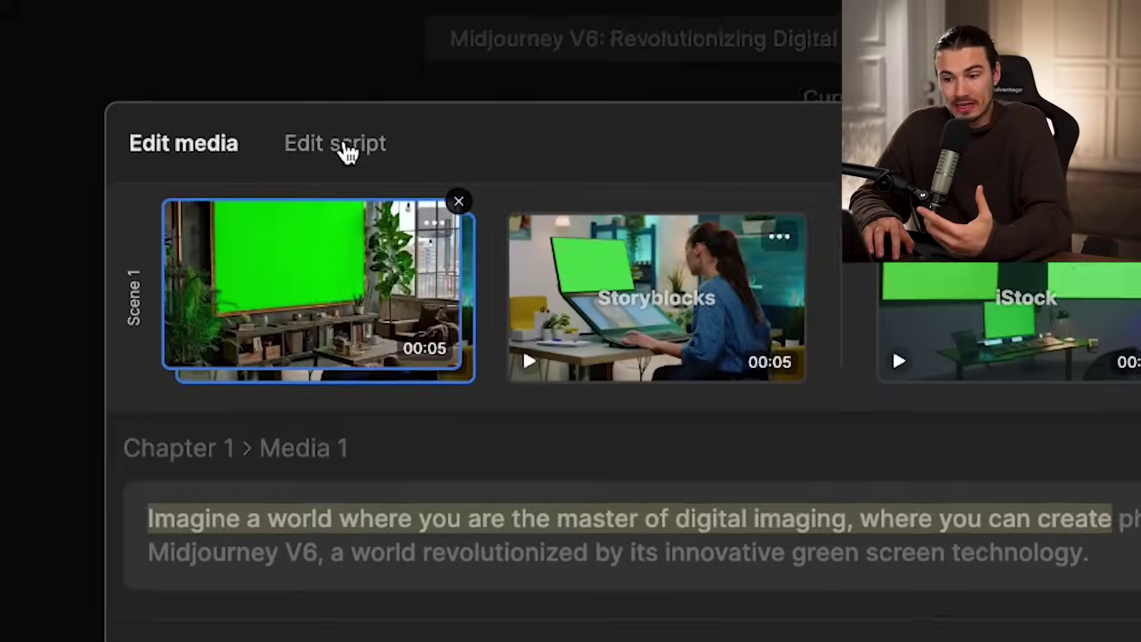
Open the script editor showing Chapter 1: Introduction to Midjourney V6
click(119, 59)
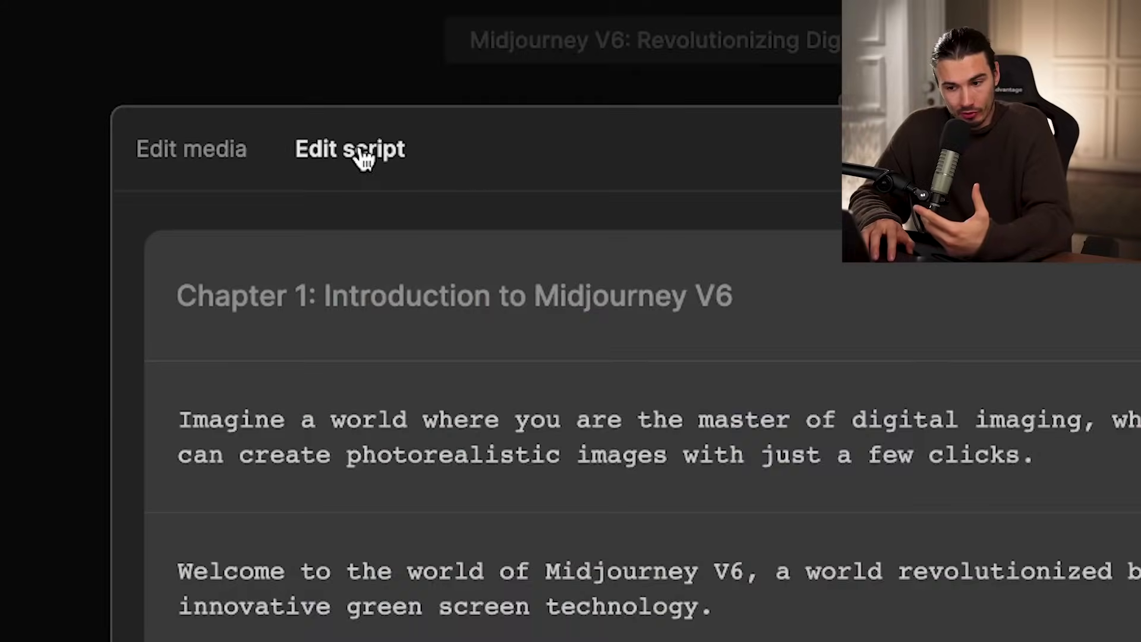